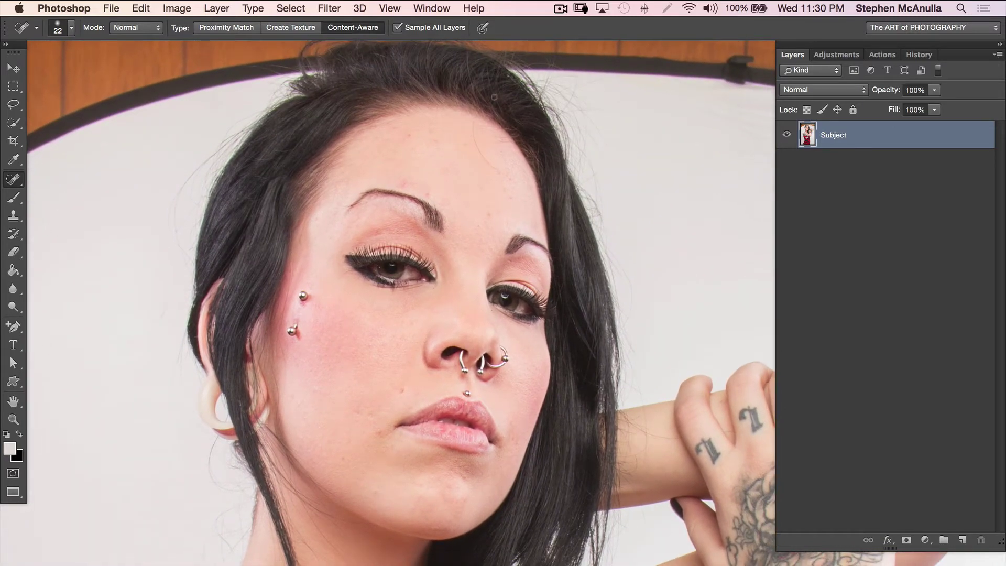
# Duplicate the Subject layer twice.
pyautogui.scroll(-1, 470, 247)
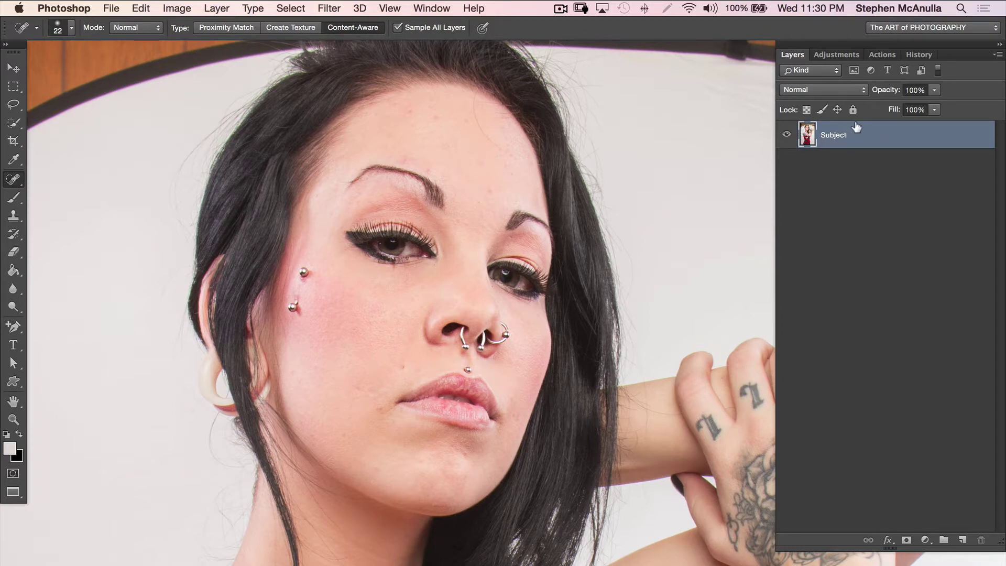
pyautogui.press('super+j')
pyautogui.press('super+j')
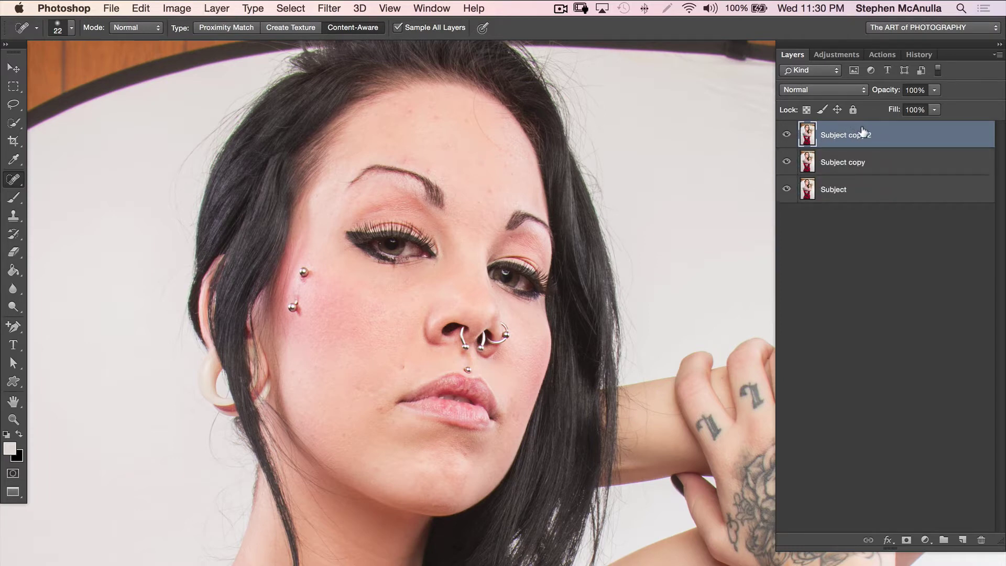
# Rename the middle layer as soft and the topmost layer as texture.
pyautogui.doubleClick(843, 159)
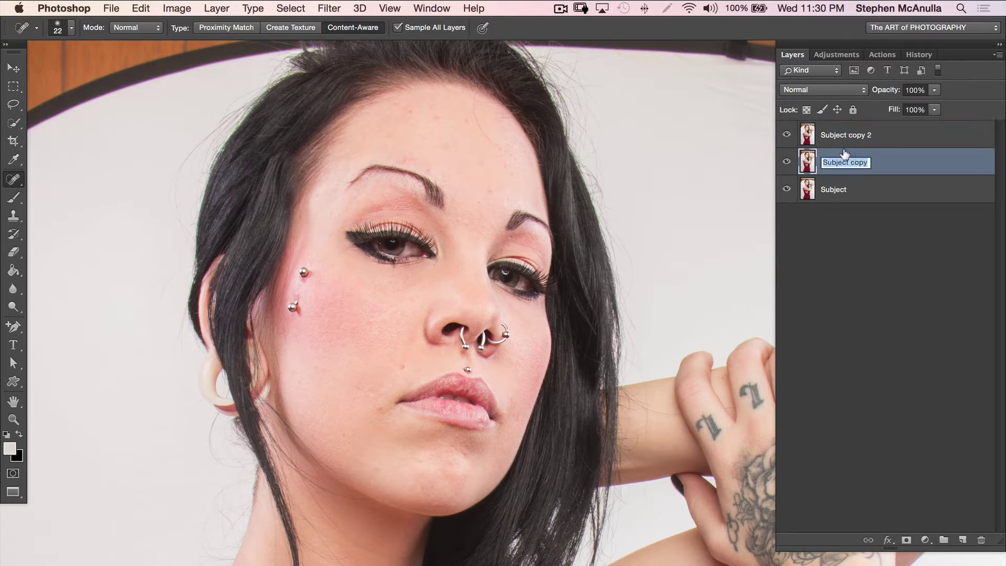
pyautogui.write('soft')
pyautogui.click(849, 135)
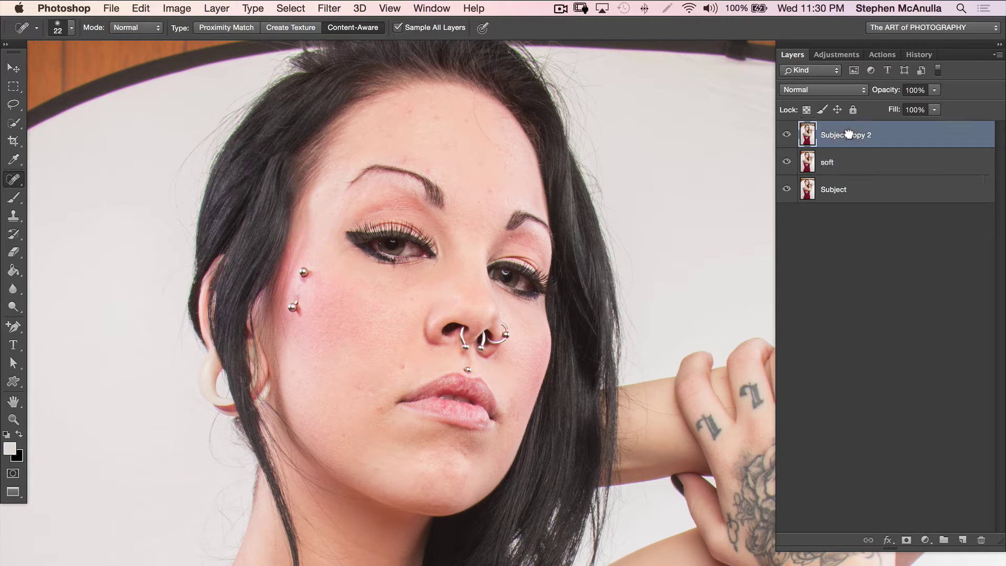
pyautogui.doubleClick(849, 135)
pyautogui.write('texture')
# Hide the texture layer and apply the Dust & Scratches filter to the soft layer with a radius of about 17 pixels and threshold 0.
pyautogui.click(859, 160)
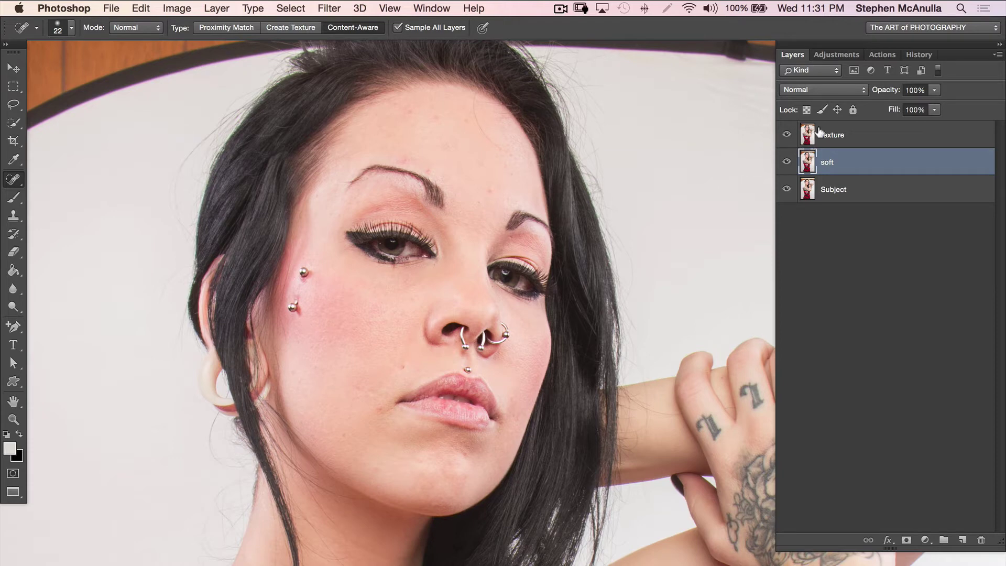
pyautogui.click(787, 134)
pyautogui.click(336, 6)
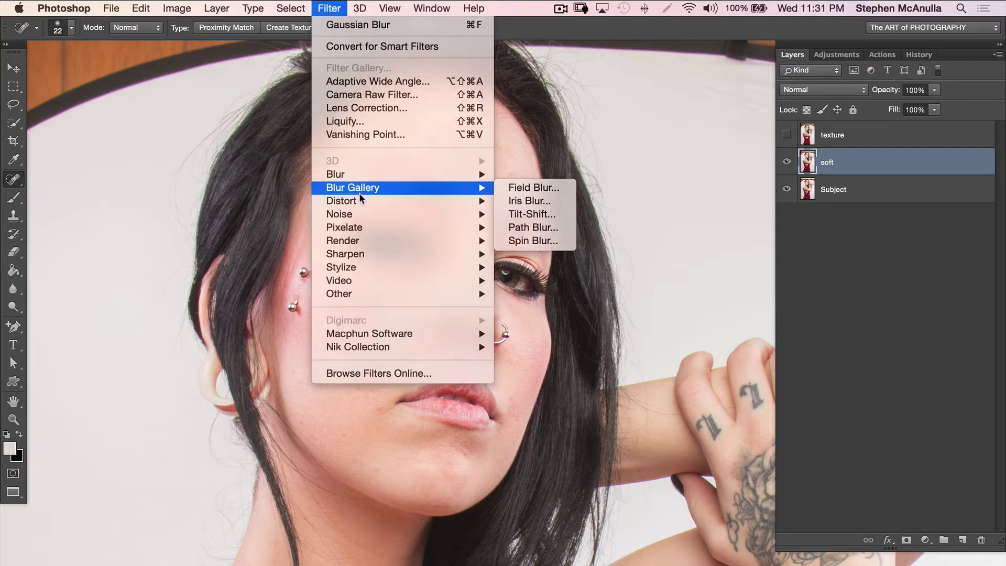
pyautogui.moveTo(364, 215)
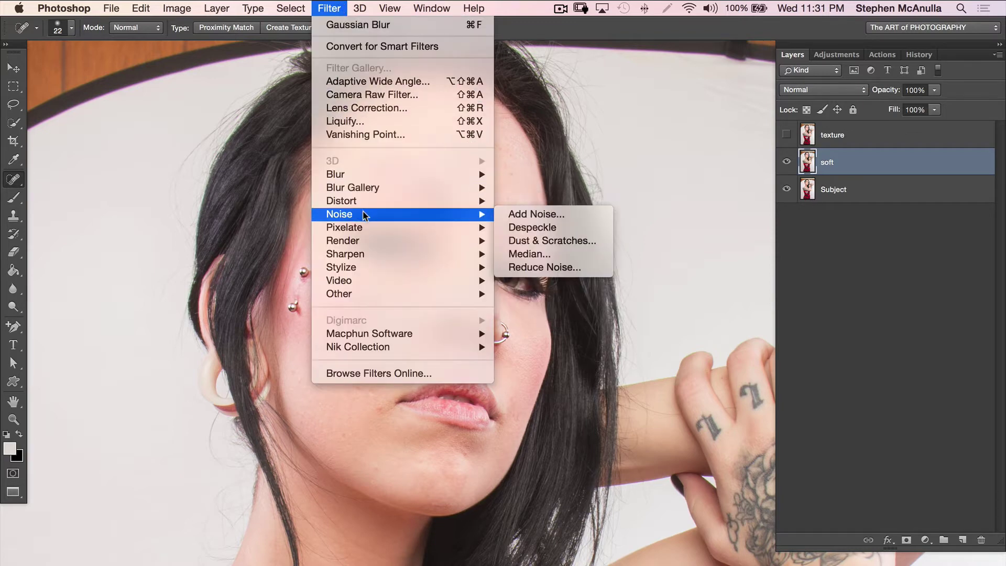
pyautogui.click(526, 241)
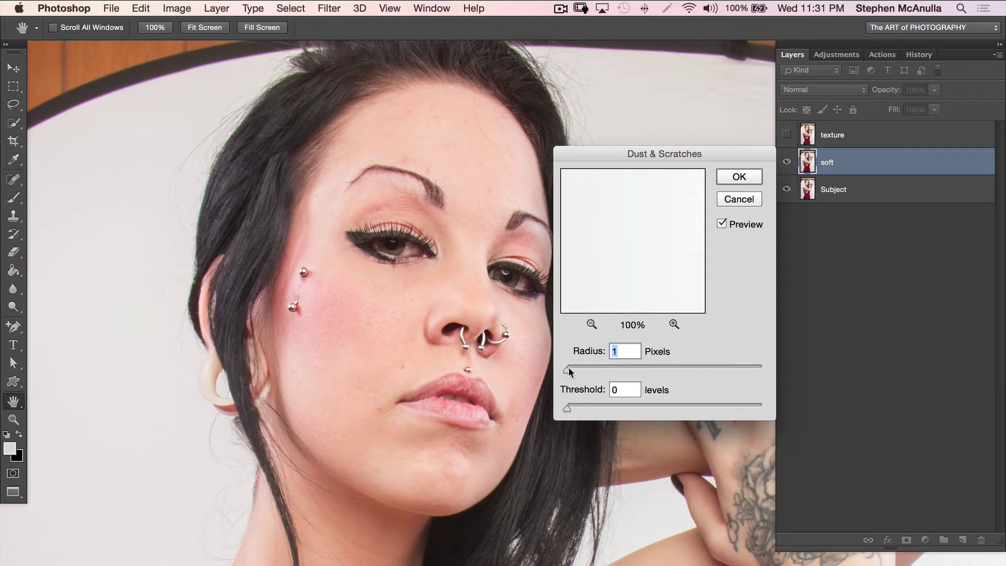
pyautogui.moveTo(567, 369); pyautogui.dragTo(580, 368)
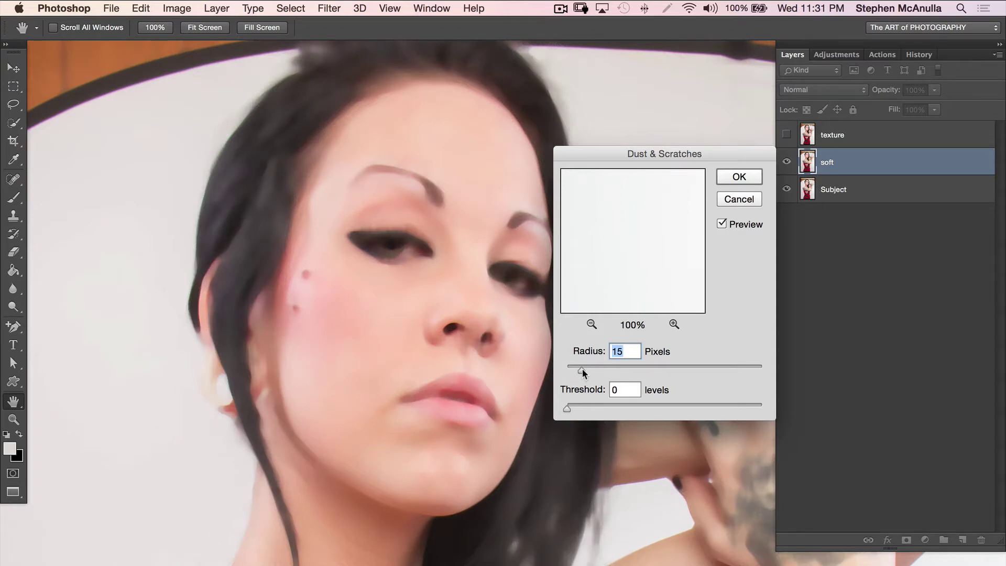
pyautogui.moveTo(583, 369); pyautogui.dragTo(570, 369)
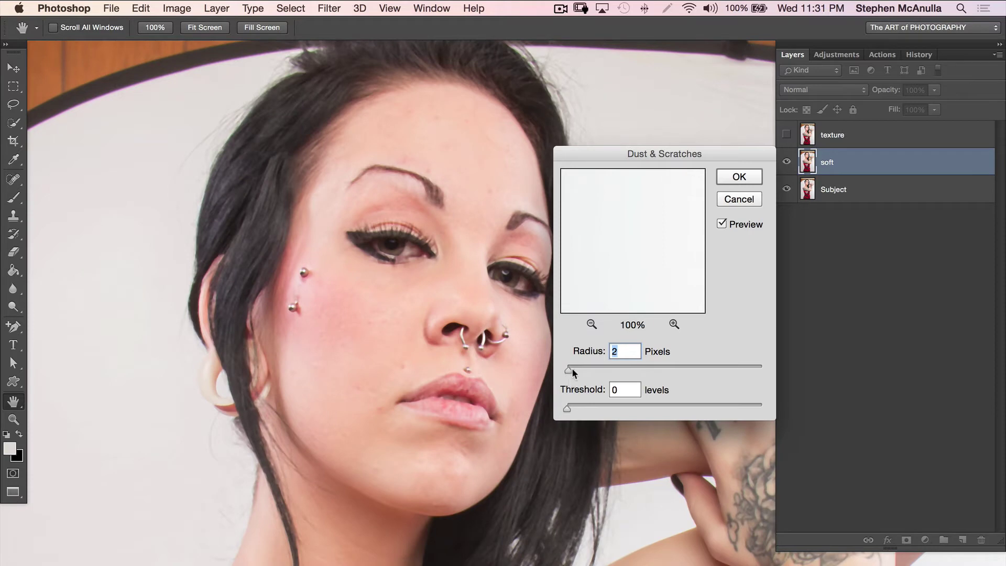
pyautogui.moveTo(576, 368); pyautogui.dragTo(586, 368)
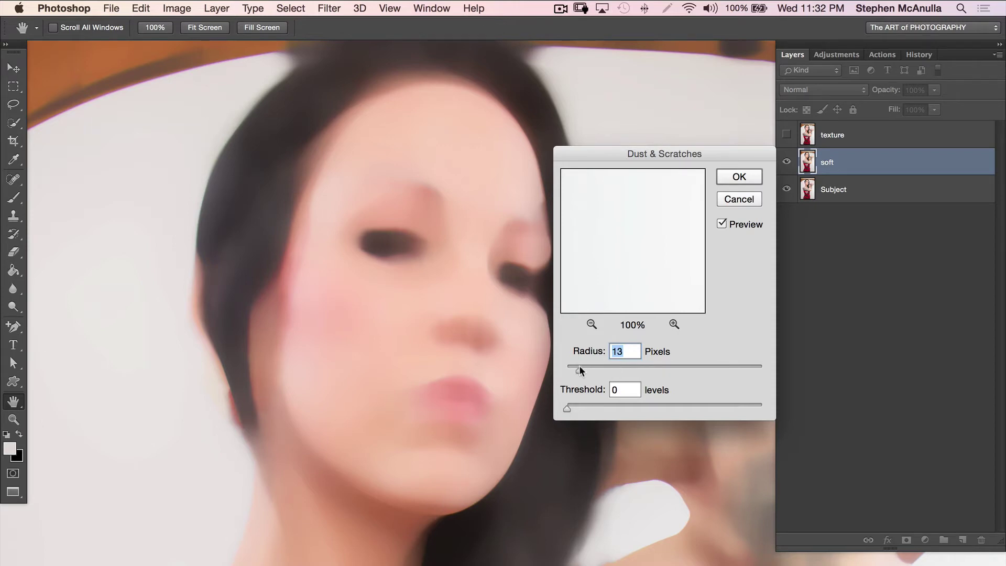
pyautogui.moveTo(589, 369); pyautogui.dragTo(592, 370)
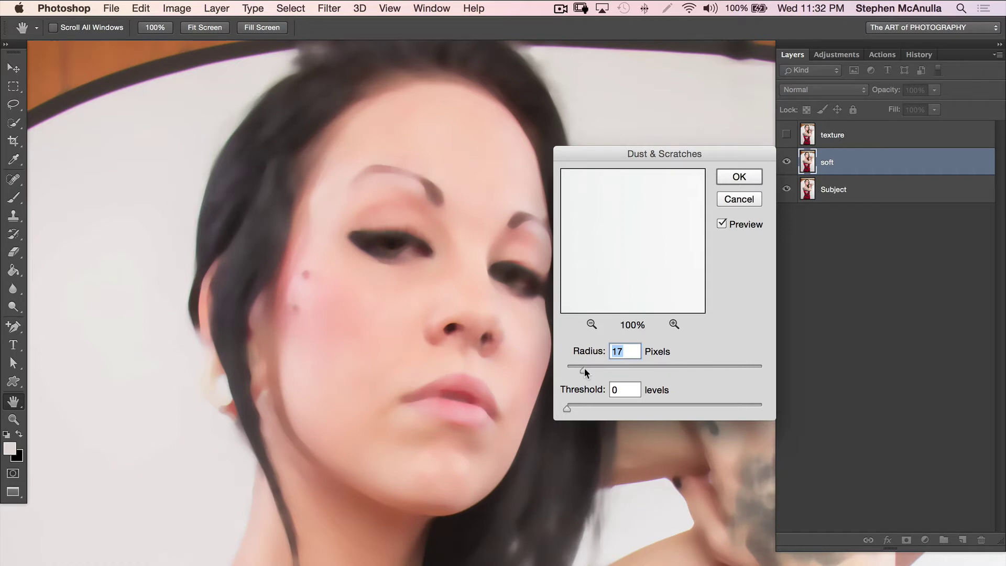
pyautogui.press('Up')
pyautogui.click(755, 177)
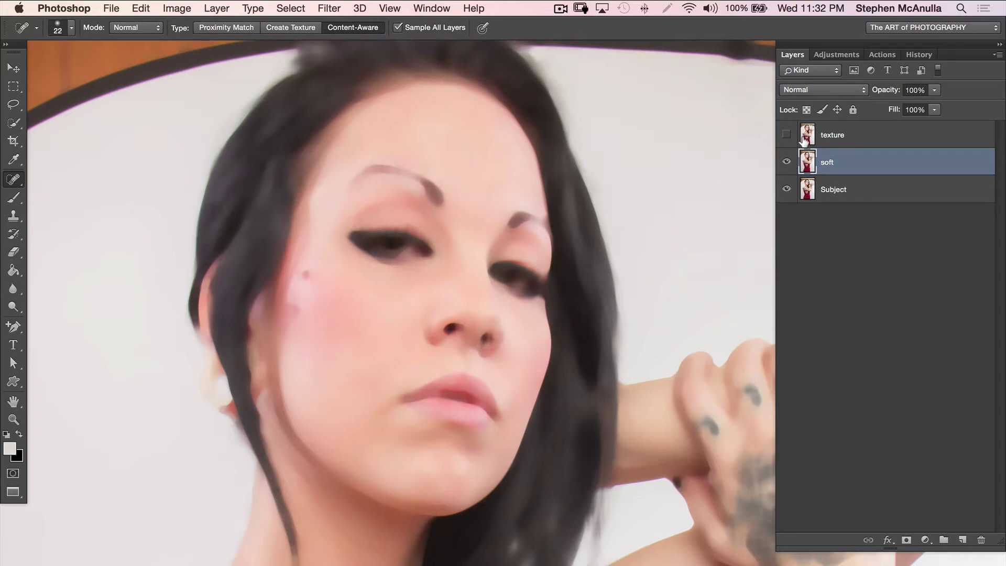
# Show the texture layer and run Apply Image on it, using the soft layer, RGB channel, Subtract blending, 100% opacity, scale 2 and offset 128.
pyautogui.click(786, 134)
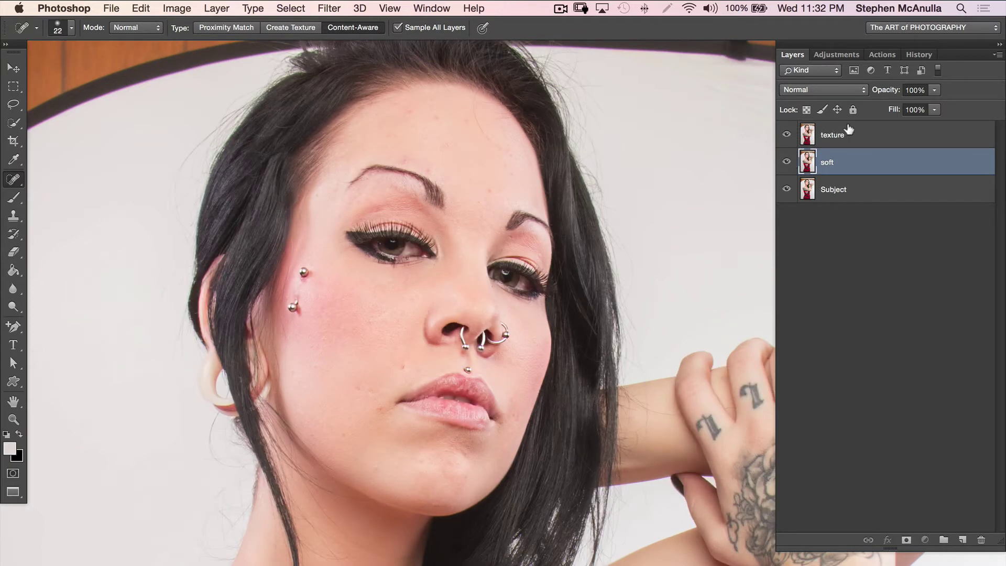
pyautogui.click(847, 131)
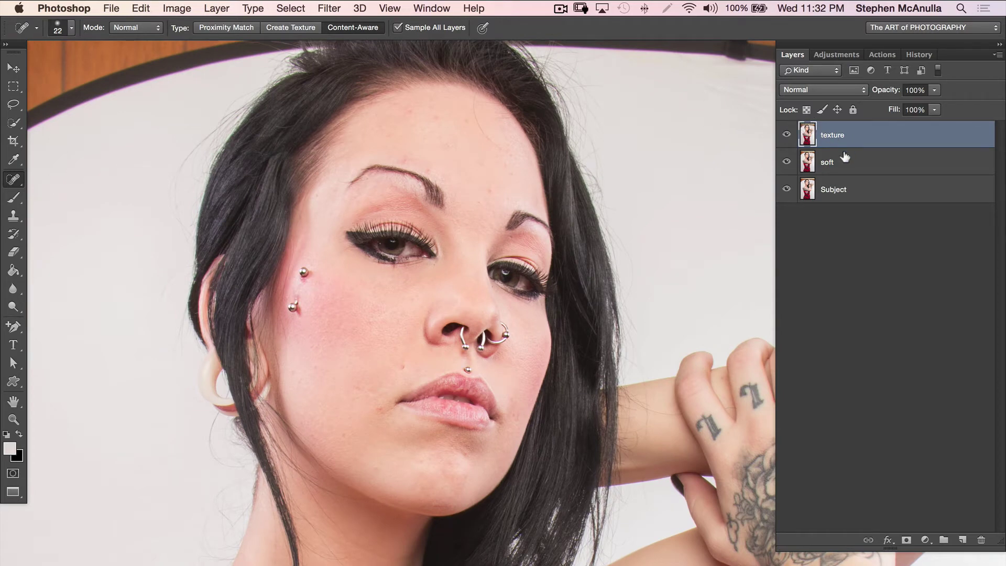
pyautogui.click(191, 8)
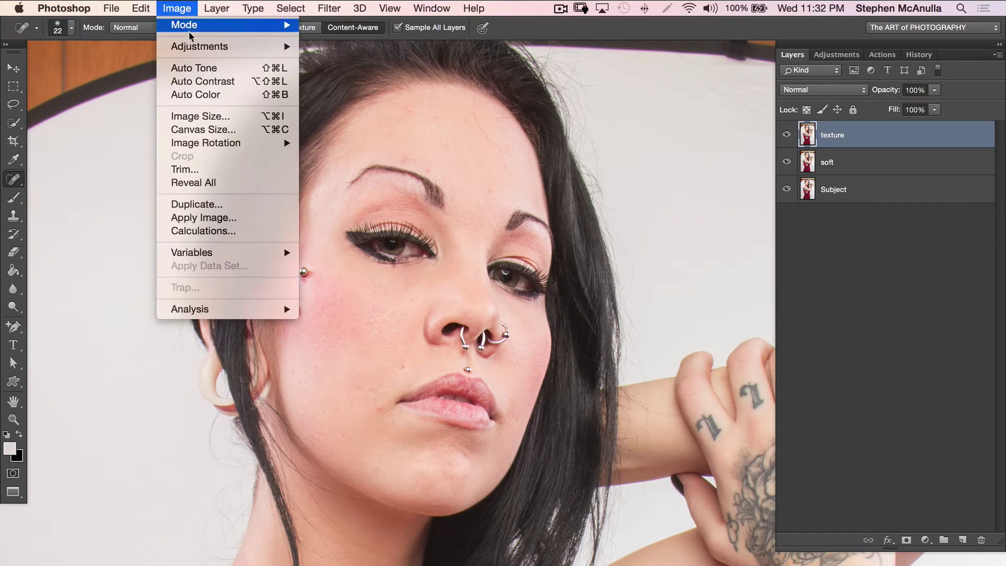
pyautogui.click(216, 116)
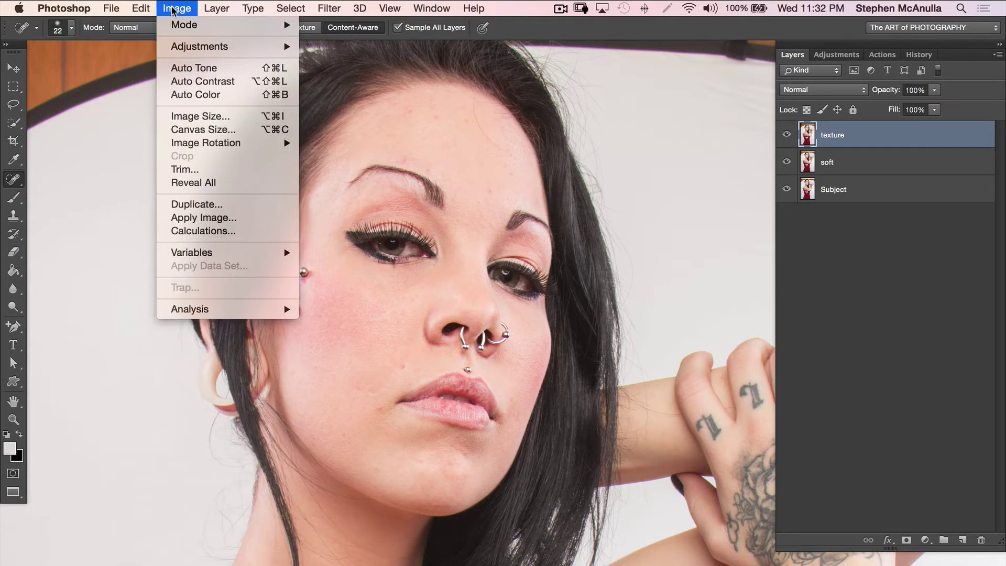
pyautogui.click(205, 219)
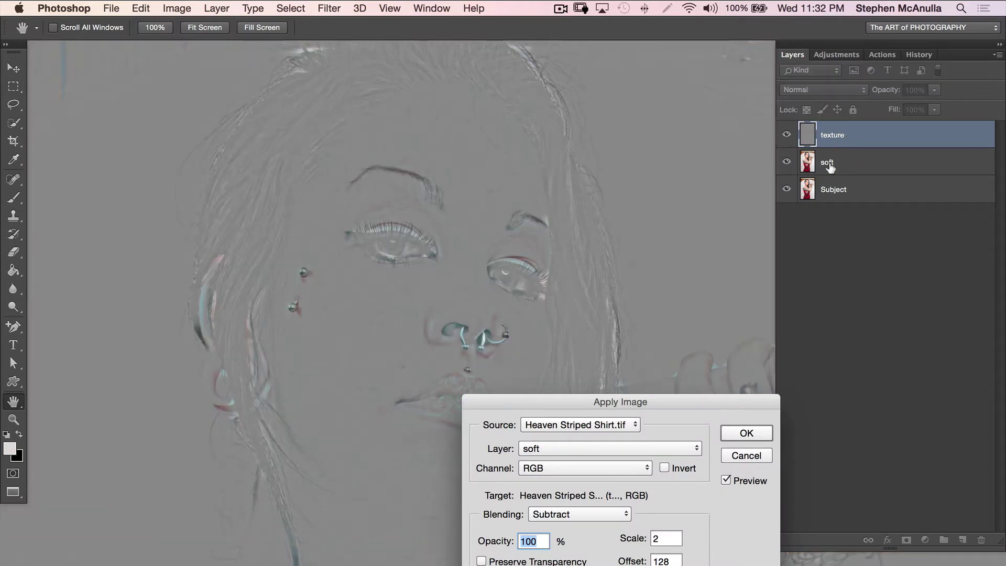
pyautogui.click(538, 450)
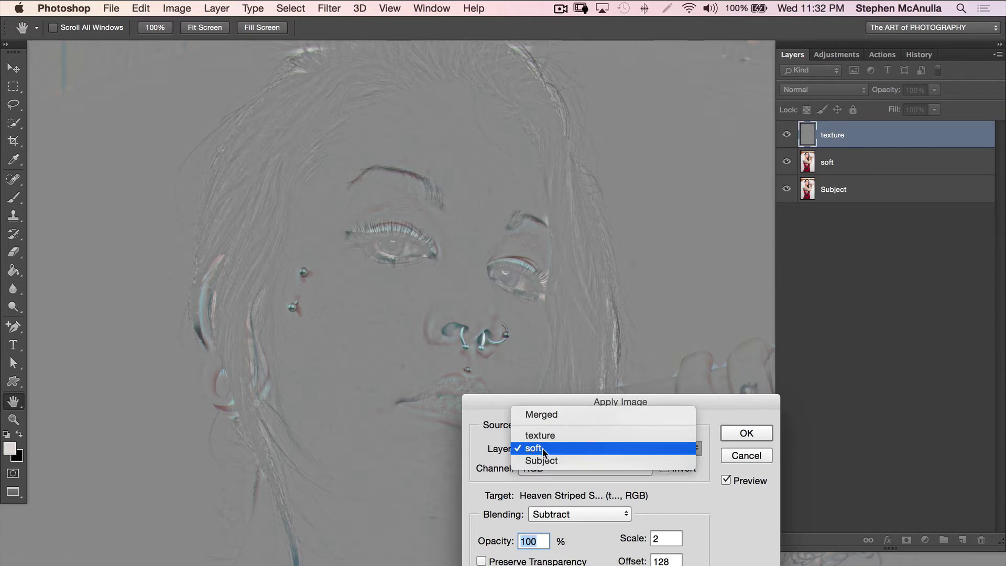
pyautogui.click(546, 450)
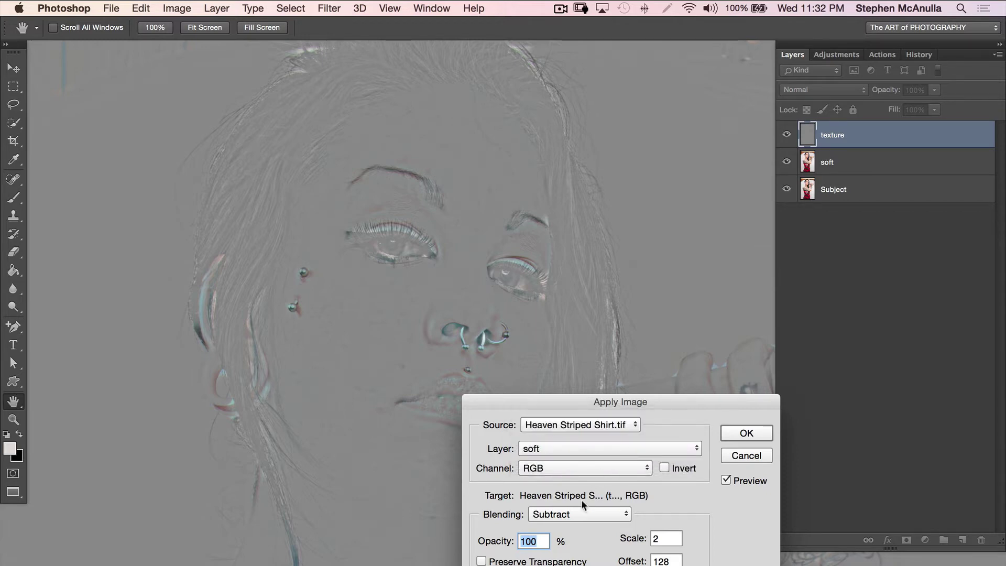
pyautogui.click(565, 515)
pyautogui.click(613, 507)
pyautogui.click(575, 426)
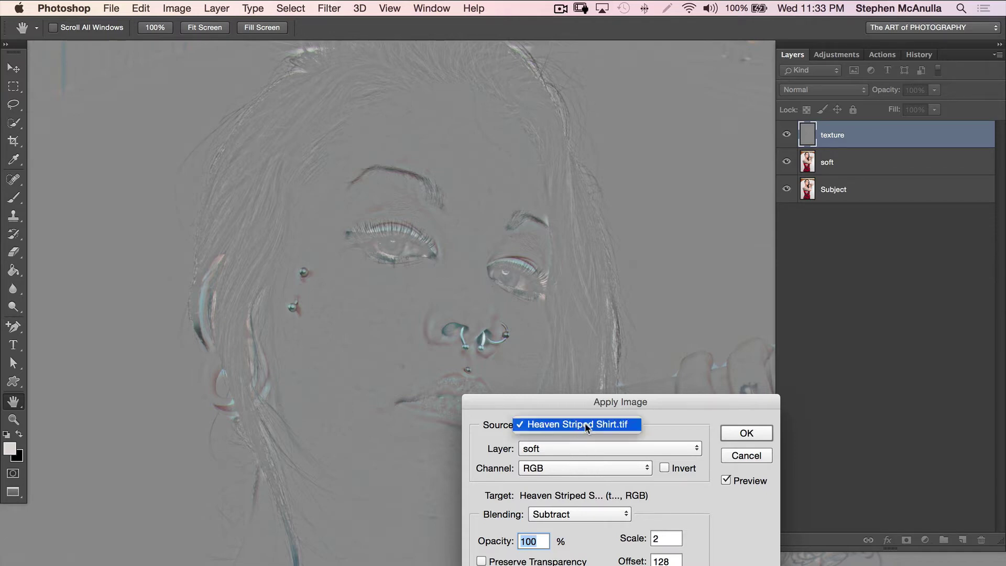
pyautogui.click(631, 425)
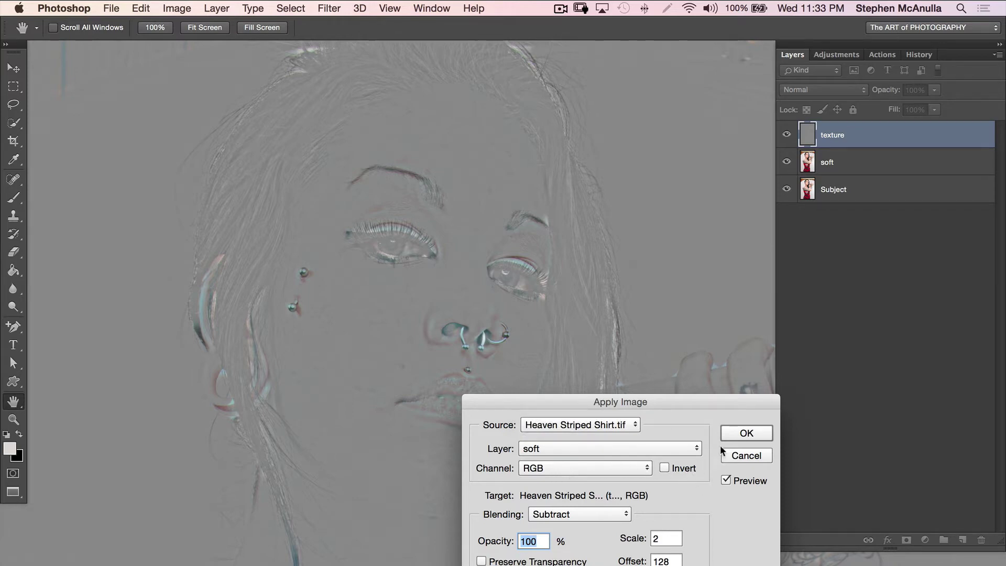
pyautogui.click(743, 434)
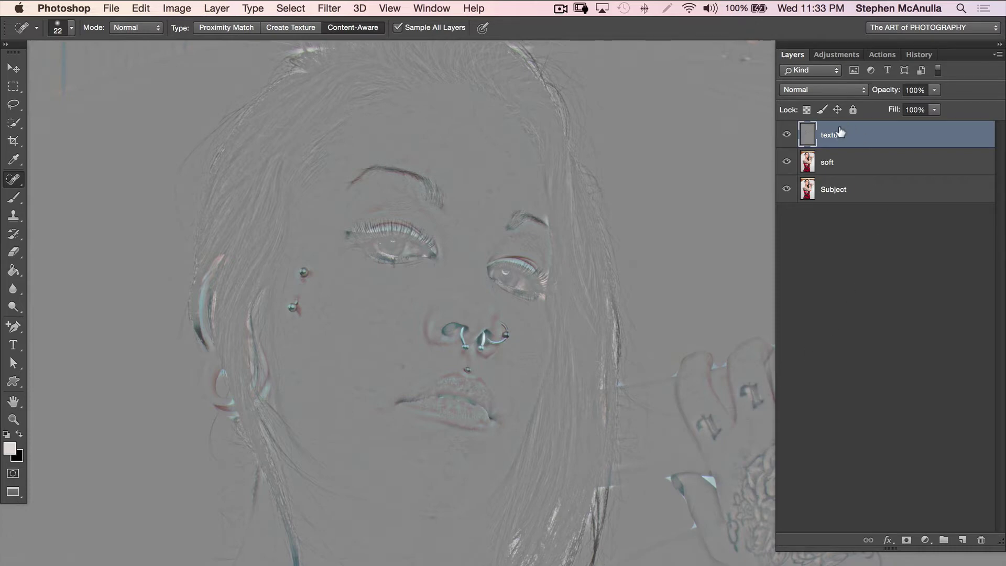
# Set the texture layer's blend mode to Linear Light, group it with the soft layer and compare the image with the group hidden and shown.
pyautogui.click(842, 88)
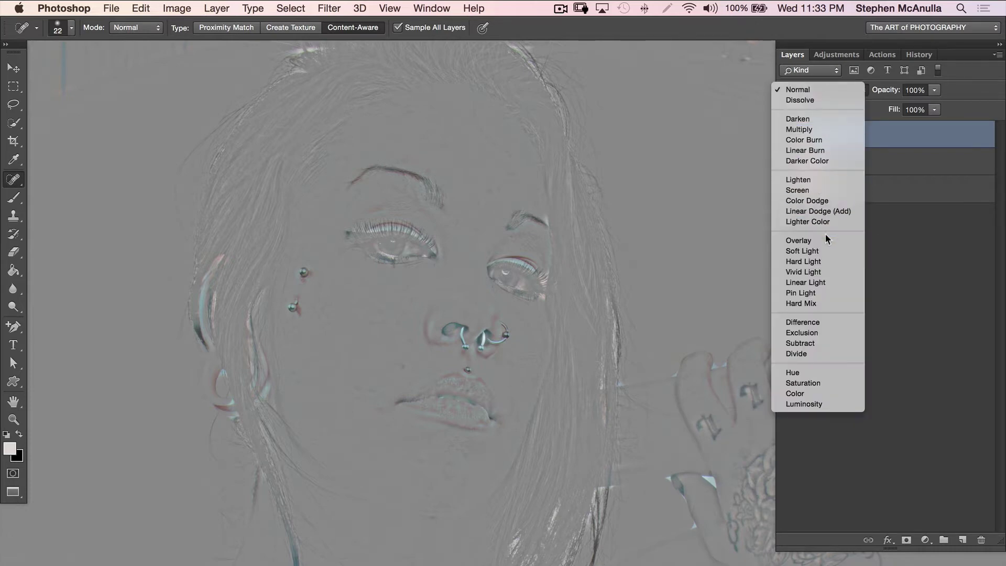
pyautogui.click(814, 281)
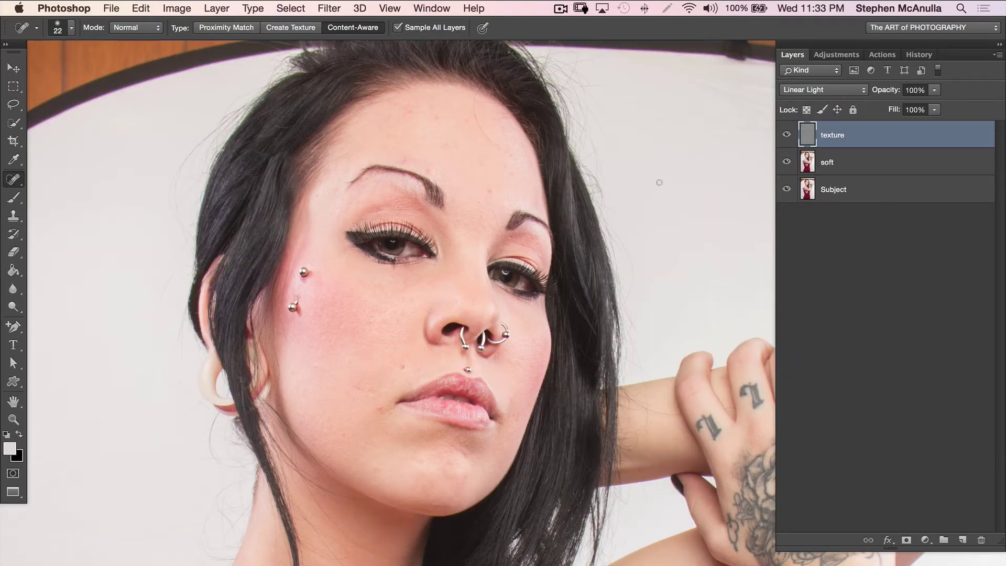
pyautogui.keyDown('shift'); pyautogui.click(850, 158); pyautogui.keyUp('shift')
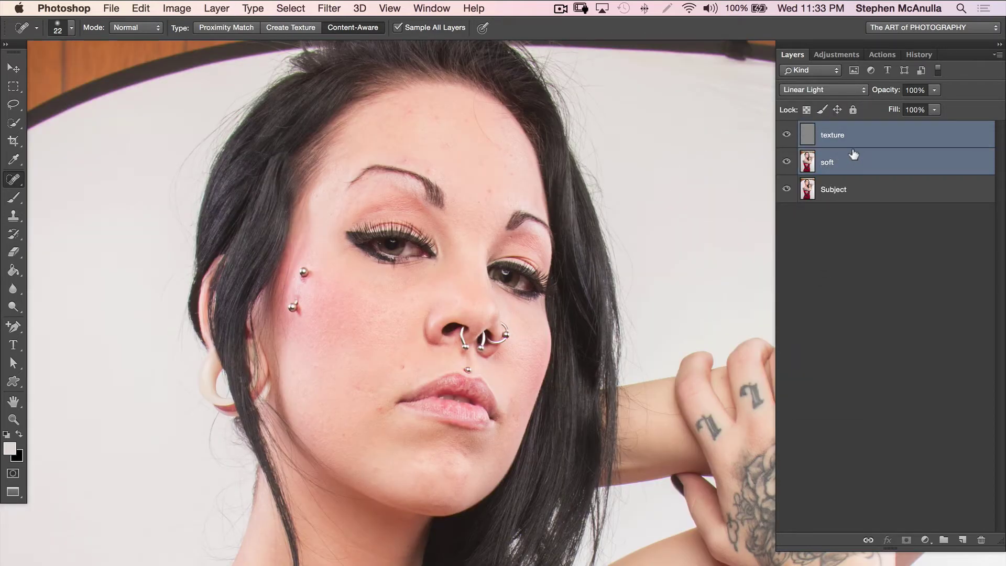
pyautogui.press('super+g')
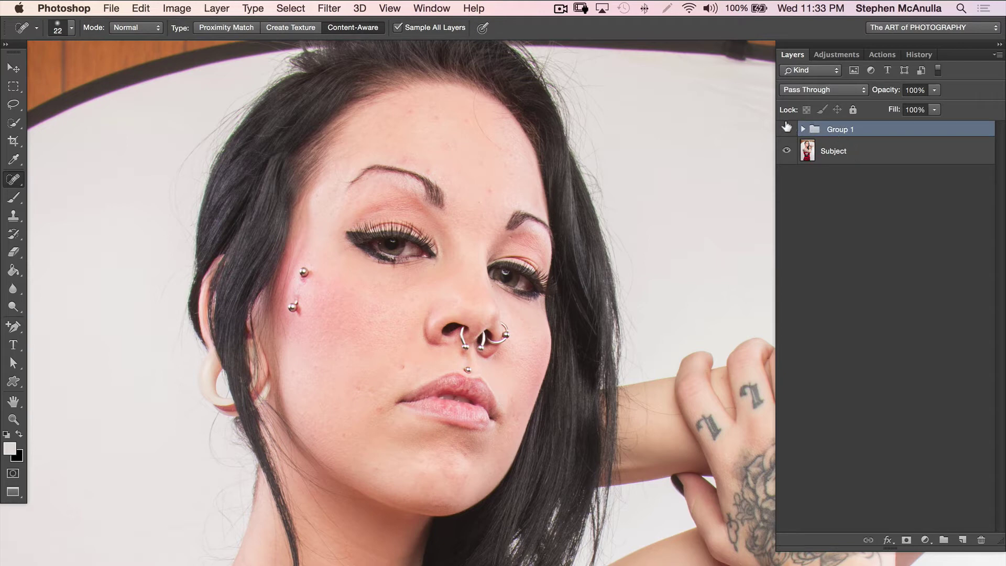
pyautogui.click(786, 129)
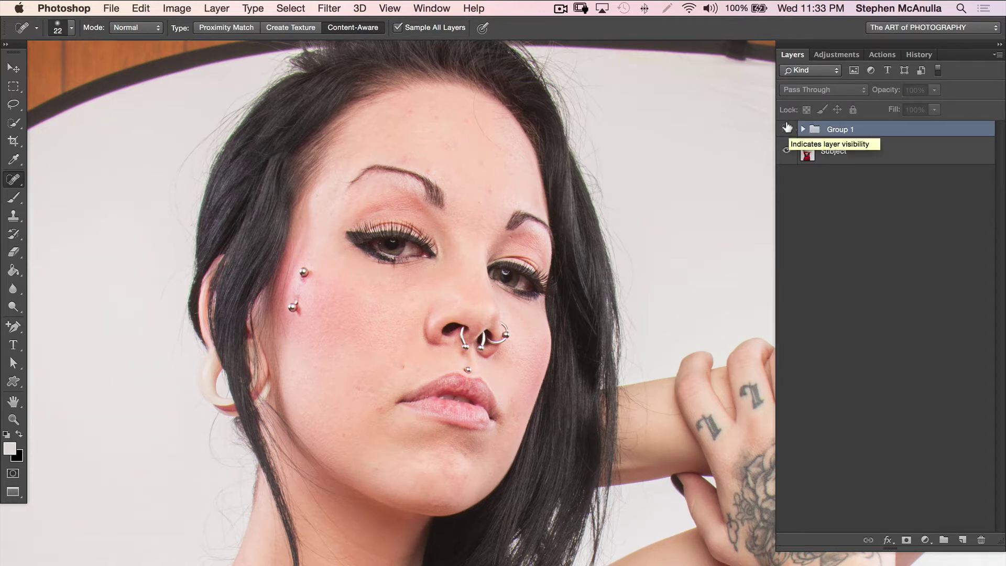
pyautogui.click(786, 128)
# Select the texture layer inside the group and switch to the Healing Brush tool, sampling the current layer.
pyautogui.click(803, 129)
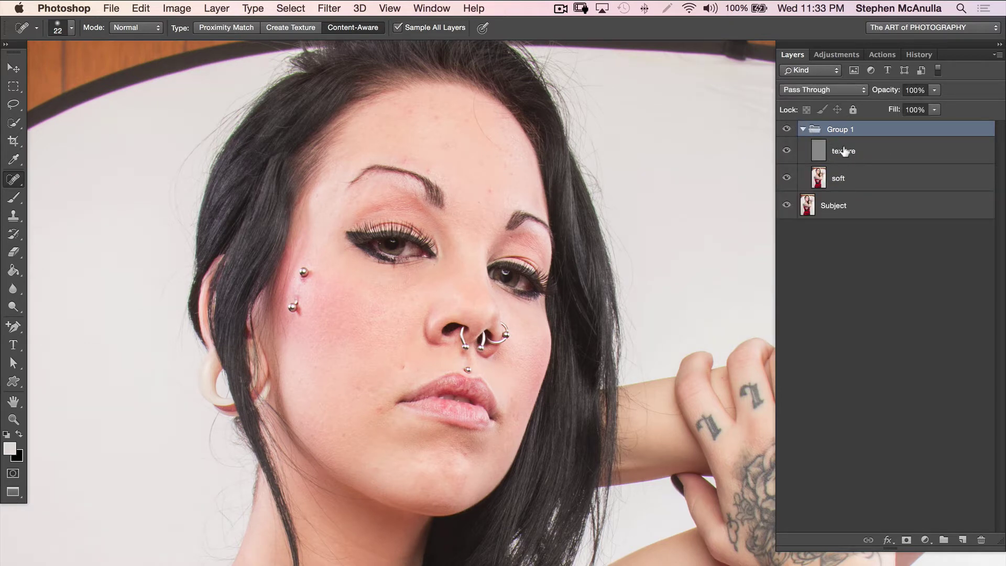
pyautogui.click(841, 150)
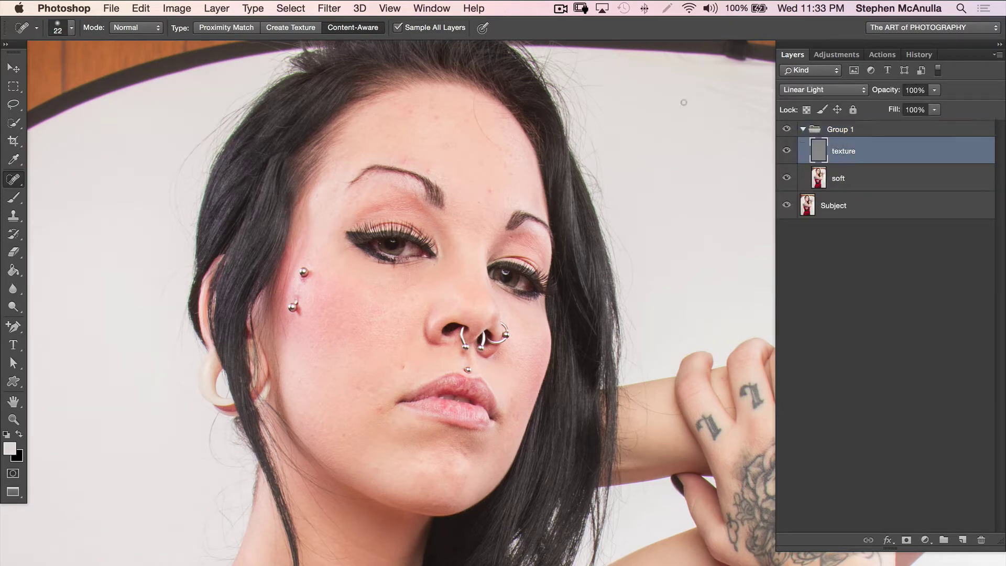
pyautogui.click(16, 183)
pyautogui.click(47, 178)
pyautogui.moveTo(483, 181); pyautogui.dragTo(486, 179)
pyautogui.rightClick(22, 181)
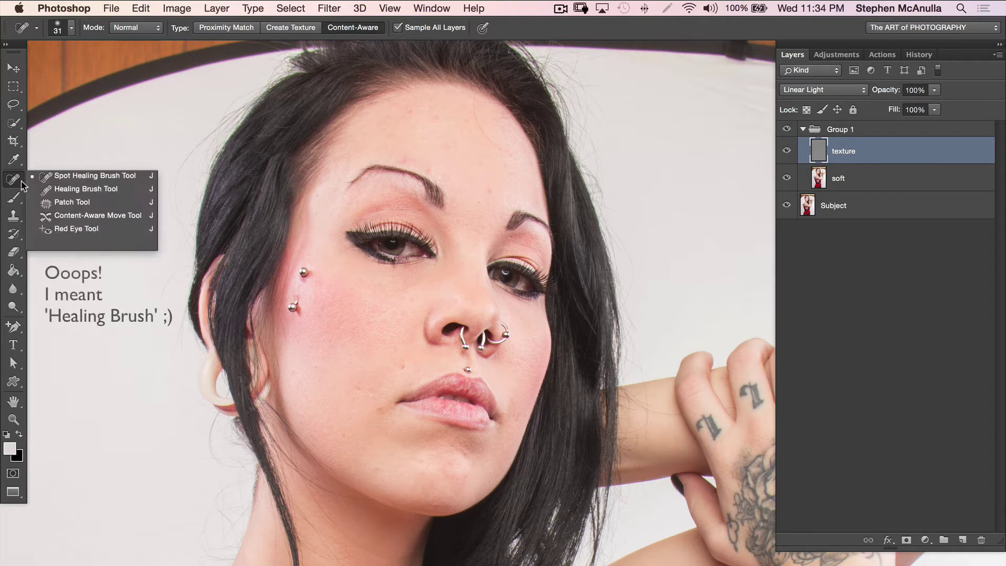
pyautogui.click(47, 190)
pyautogui.click(276, 167)
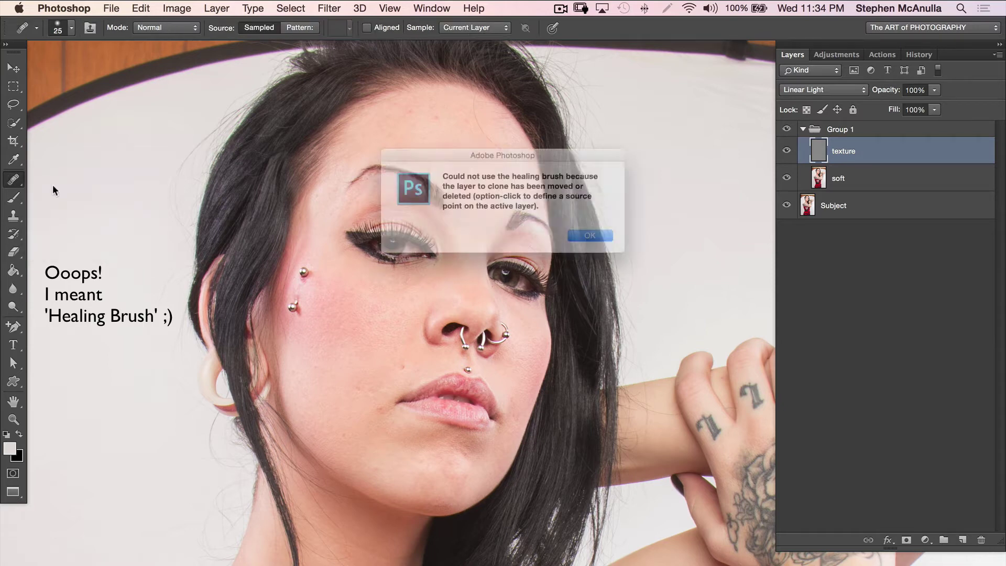
pyautogui.click(592, 242)
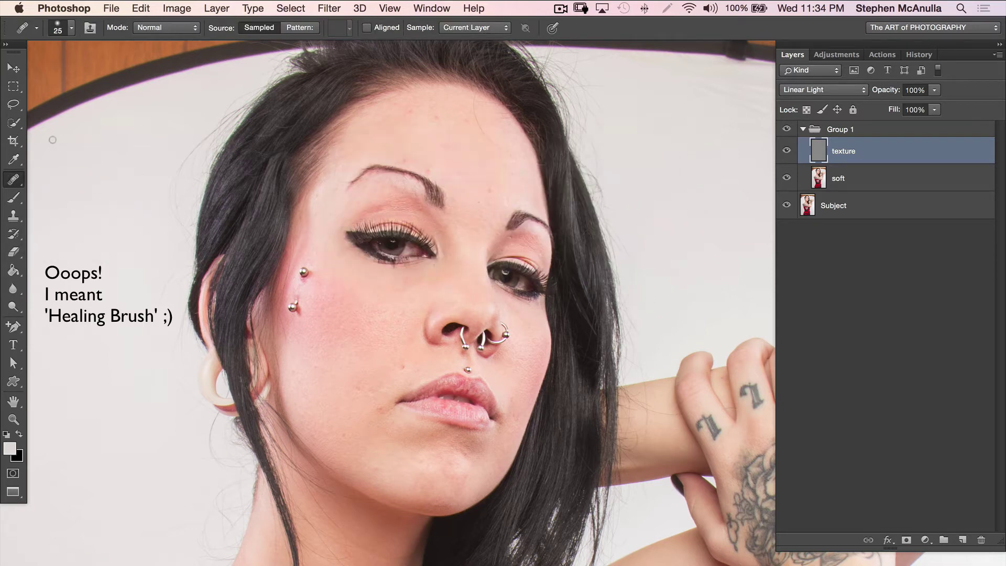
pyautogui.rightClick(21, 180)
pyautogui.click(48, 185)
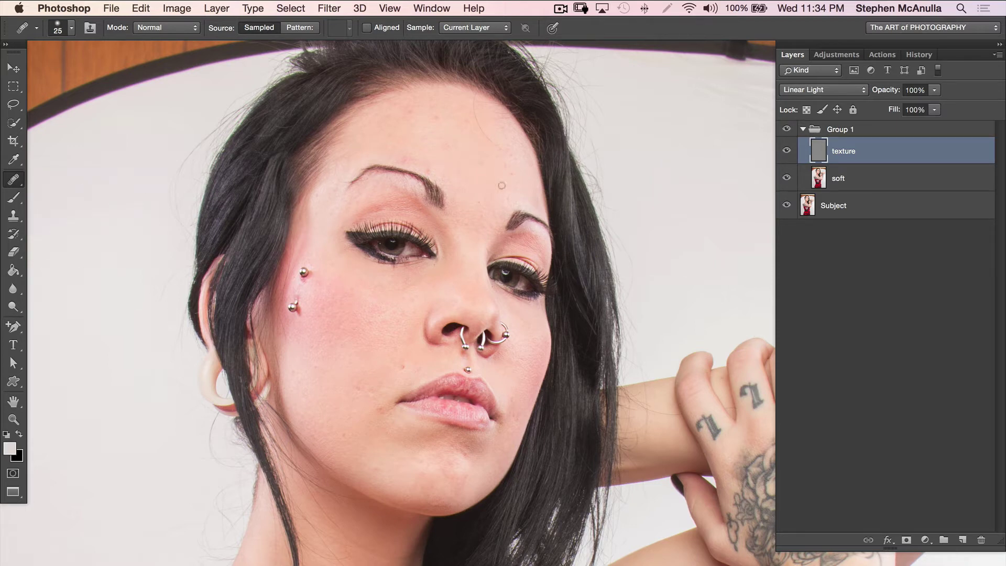
# Heal the small blemishes on the forehead above the inner eyebrows, using clean skin nearby as the source.
pyautogui.click(486, 198)
pyautogui.keyDown('alt'); pyautogui.click(475, 185); pyautogui.keyUp('alt')
pyautogui.click(479, 201)
pyautogui.keyDown('alt'); pyautogui.click(481, 170); pyautogui.keyUp('alt')
pyautogui.click(490, 163)
pyautogui.keyDown('alt'); pyautogui.click(493, 177); pyautogui.keyUp('alt')
pyautogui.click(492, 162)
# Heal away the stray hair strands on the upper forehead near the hairline, using clean forehead skin as the source.
pyautogui.keyDown('alt'); pyautogui.click(511, 163); pyautogui.keyUp('alt')
pyautogui.click(473, 107)
pyautogui.moveTo(472, 107); pyautogui.dragTo(494, 127)
pyautogui.moveTo(499, 119); pyautogui.dragTo(476, 103)
pyautogui.keyDown('alt'); pyautogui.click(504, 134); pyautogui.keyUp('alt')
# Add a Black & White adjustment layer with default settings above the texture layer.
pyautogui.click(848, 55)
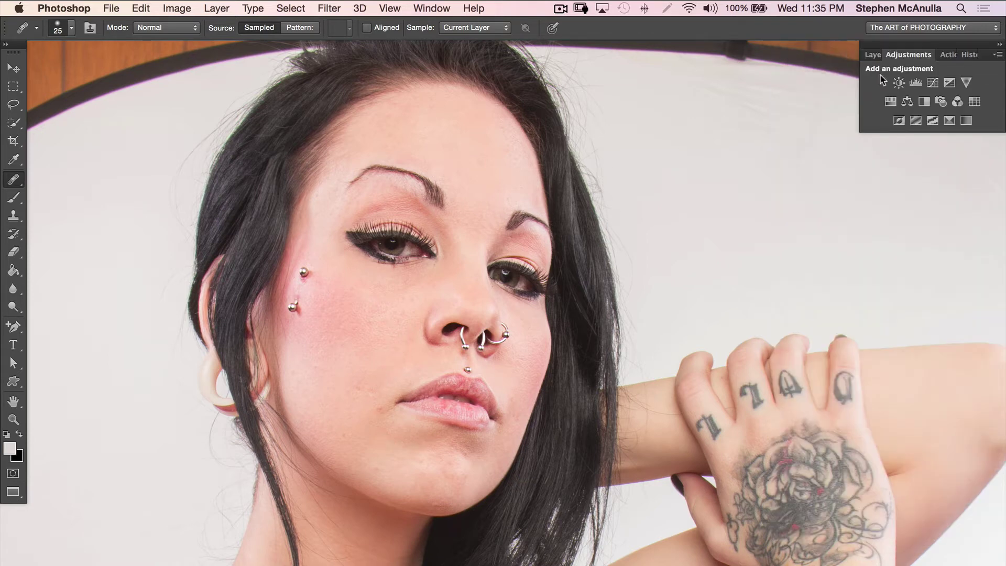
pyautogui.click(891, 102)
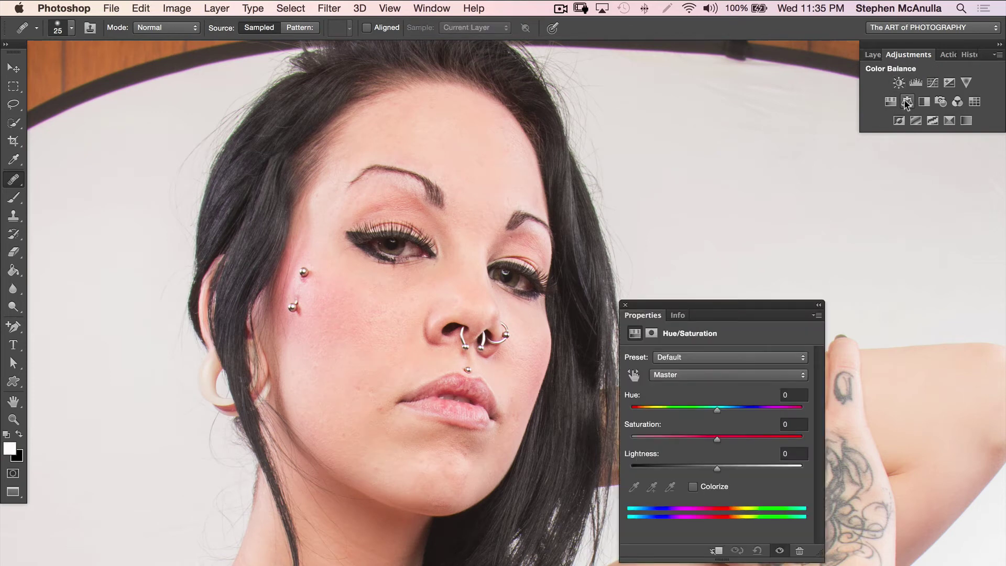
pyautogui.click(924, 103)
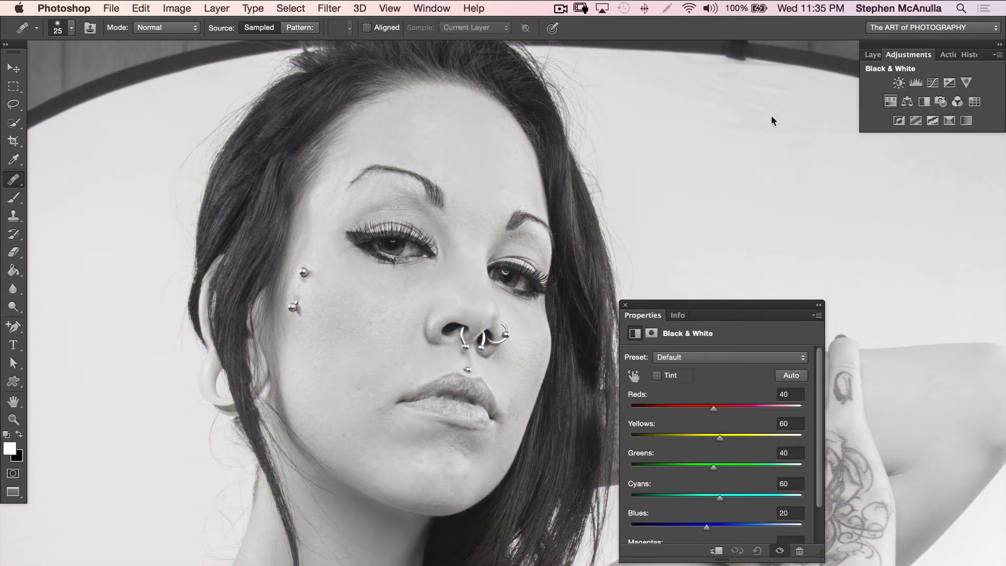
# Add a Levels adjustment layer above the Black & White layer, with the midtones at 0.31 and the white input level at 214.
pyautogui.click(917, 84)
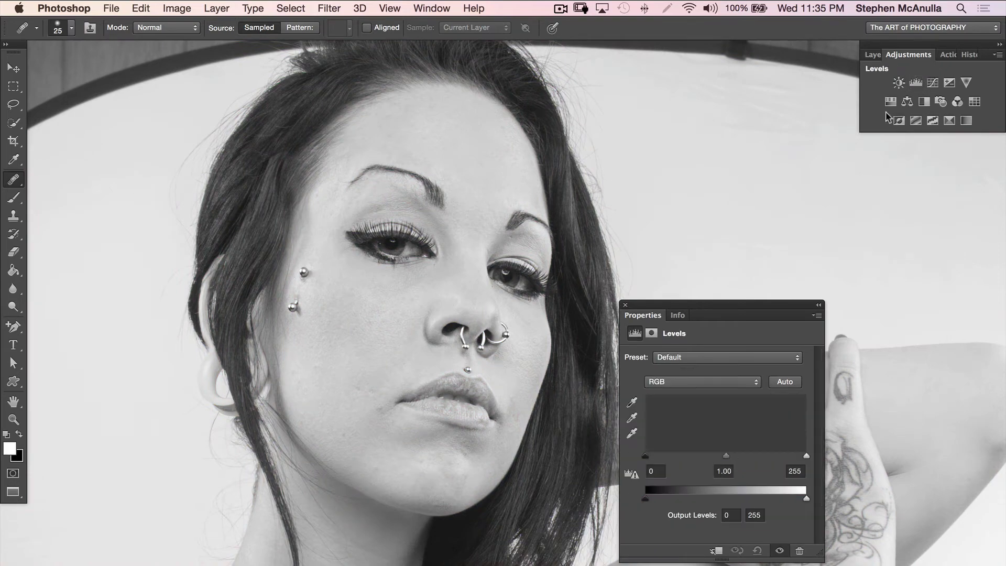
pyautogui.moveTo(719, 456); pyautogui.dragTo(743, 455)
pyautogui.moveTo(805, 455)
pyautogui.mouseDown()
pyautogui.moveTo(751, 460)
pyautogui.moveTo(782, 456)
pyautogui.mouseUp()
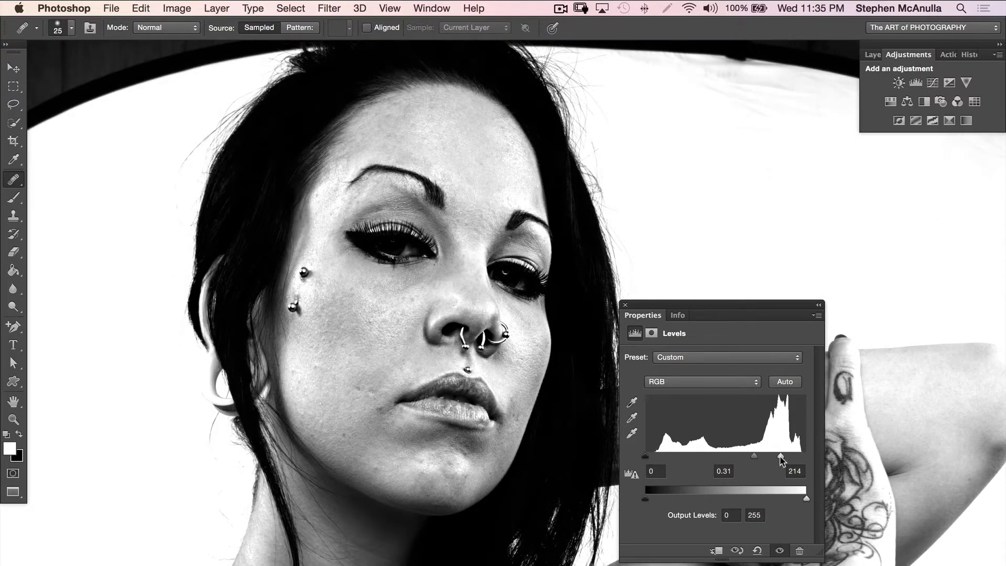
pyautogui.click(625, 305)
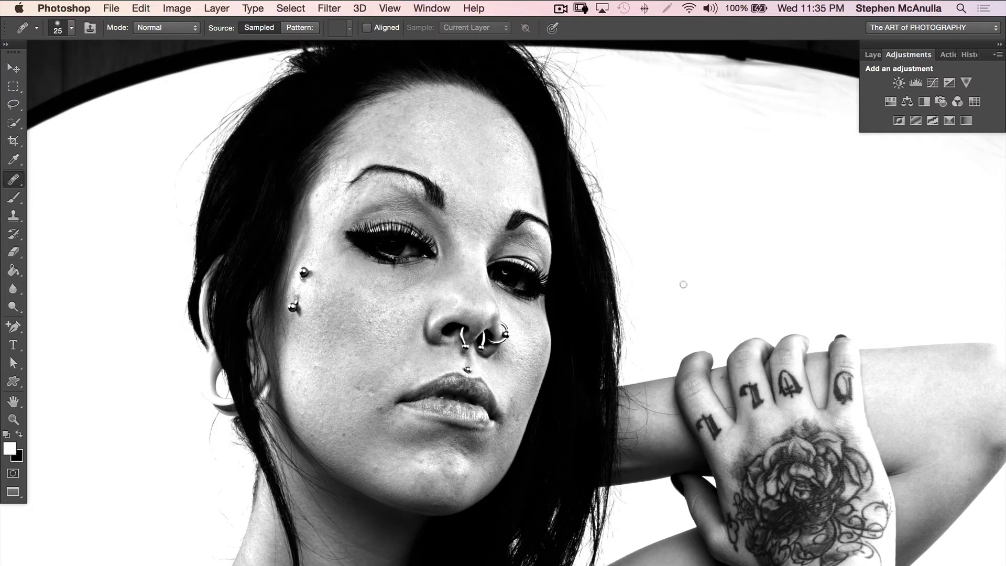
# Select the texture layer and heal the blemishes on the cheek and chin beside the mouth, sampling clean skin nearby.
pyautogui.click(873, 55)
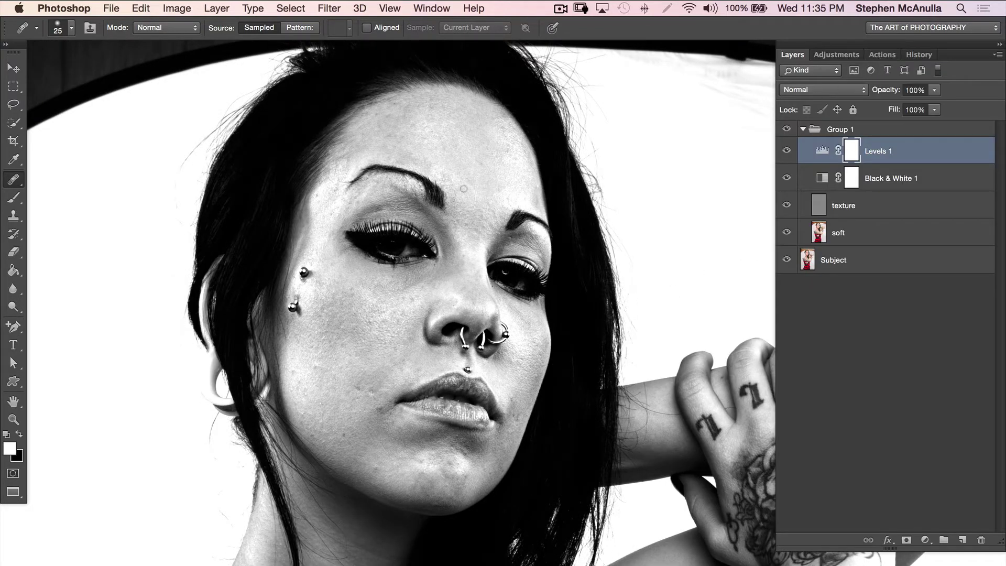
pyautogui.click(821, 205)
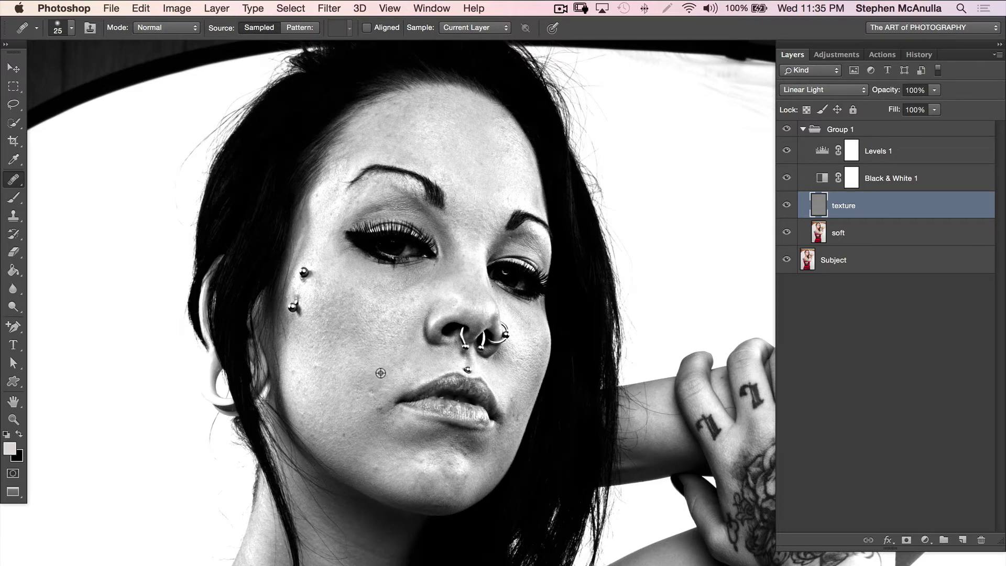
pyautogui.click(357, 379)
pyautogui.keyDown('alt'); pyautogui.click(399, 445); pyautogui.keyUp('alt')
pyautogui.click(404, 456)
pyautogui.keyDown('alt'); pyautogui.click(393, 453); pyautogui.keyUp('alt')
# Heal the remaining spots between the eyebrows, on the nose and beside the far corner of the mouth, sampling clean skin.
pyautogui.click(482, 215)
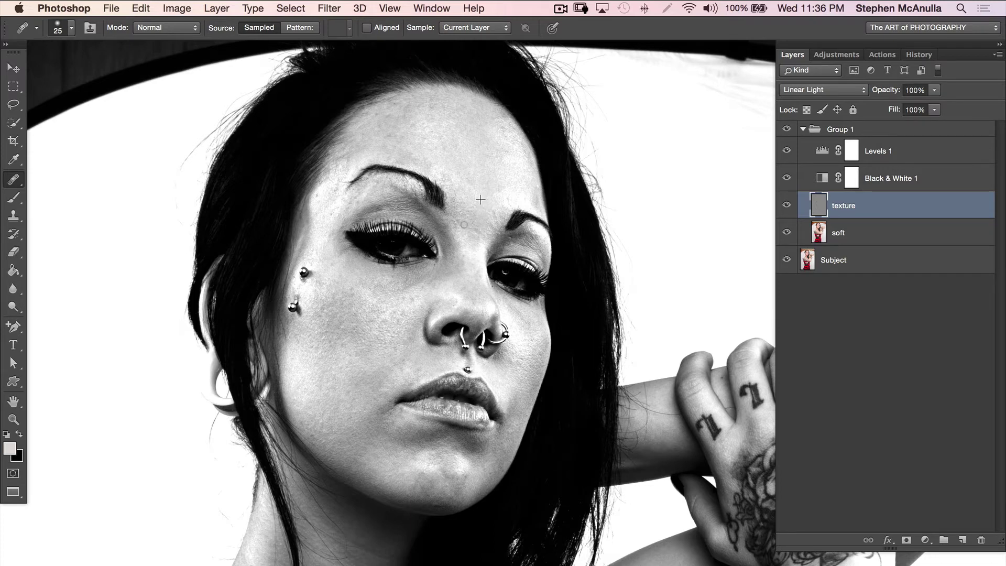
pyautogui.click(459, 219)
pyautogui.keyDown('alt'); pyautogui.click(327, 210); pyautogui.keyUp('alt')
pyautogui.click(453, 309)
pyautogui.keyDown('alt'); pyautogui.click(530, 355); pyautogui.keyUp('alt')
pyautogui.moveTo(510, 431); pyautogui.dragTo(521, 416)
# Hide the Black & White and Levels adjustment layers, and compare the portrait with Group 1 hidden and shown.
pyautogui.moveTo(787, 177); pyautogui.dragTo(787, 151)
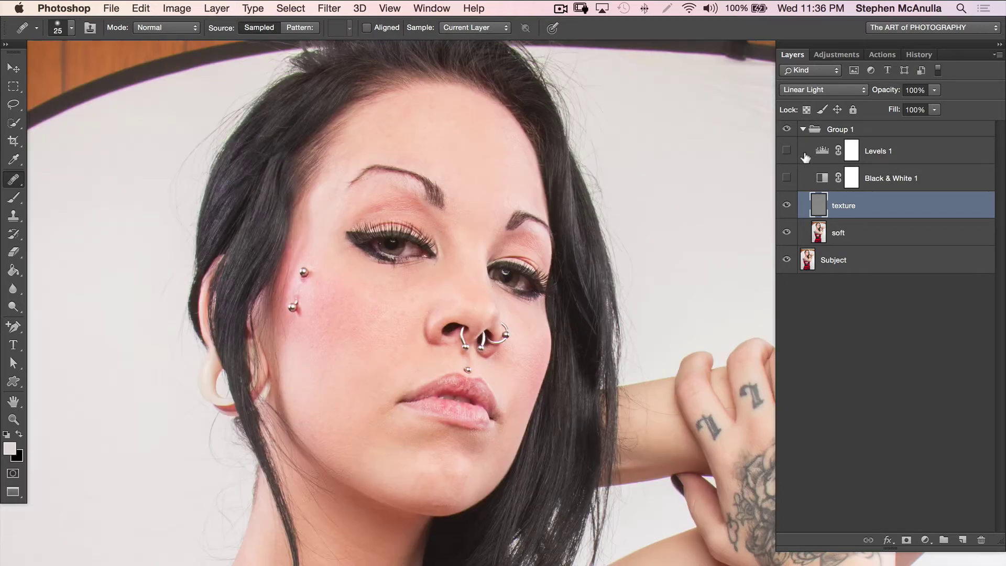
pyautogui.click(787, 127)
pyautogui.click(785, 129)
pyautogui.click(374, 442)
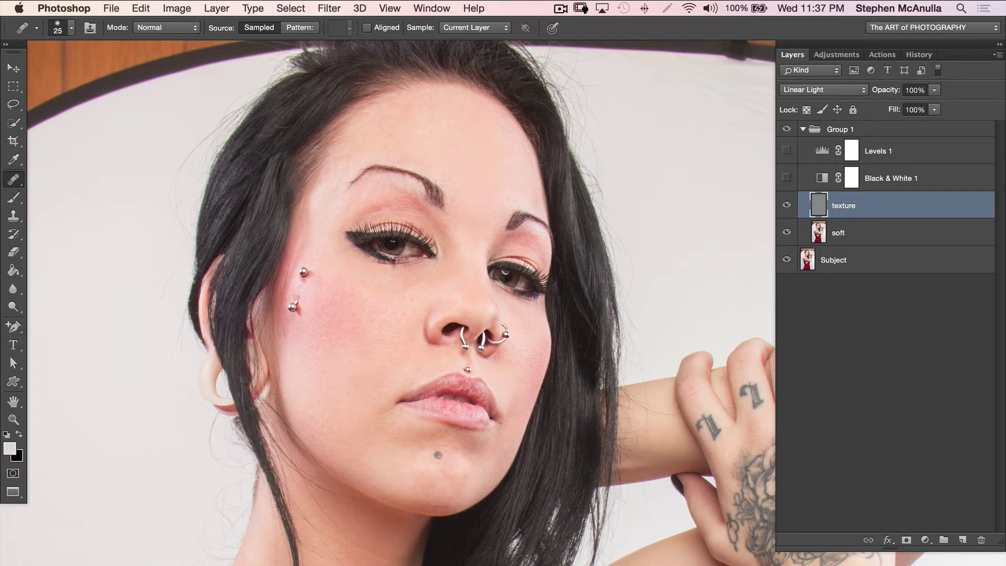
pyautogui.click(495, 452)
pyautogui.click(839, 228)
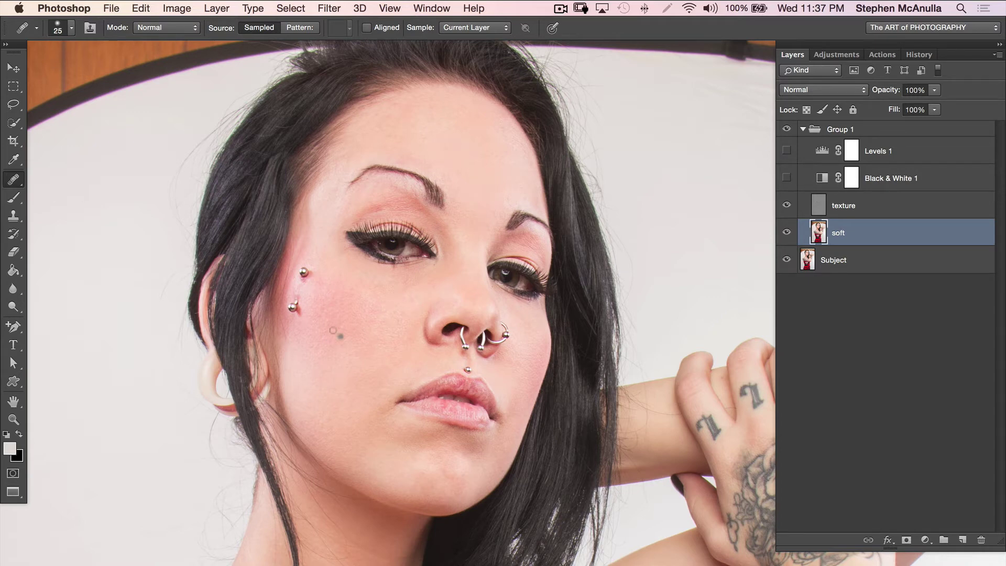
pyautogui.click(824, 205)
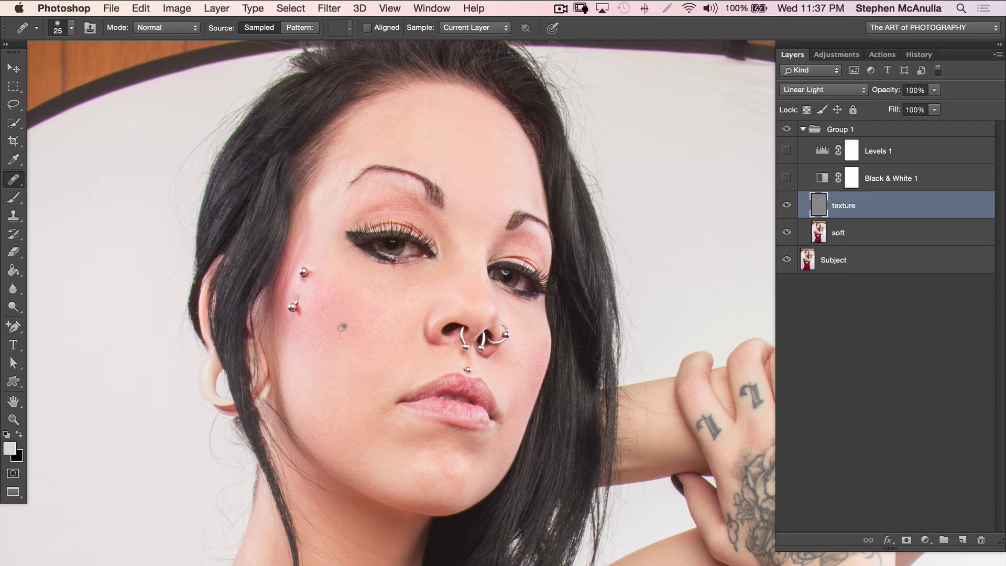
# On the soft layer, lasso the large cheek area below the eye with a 20 px feather and check it in Quick Mask.
pyautogui.click(834, 233)
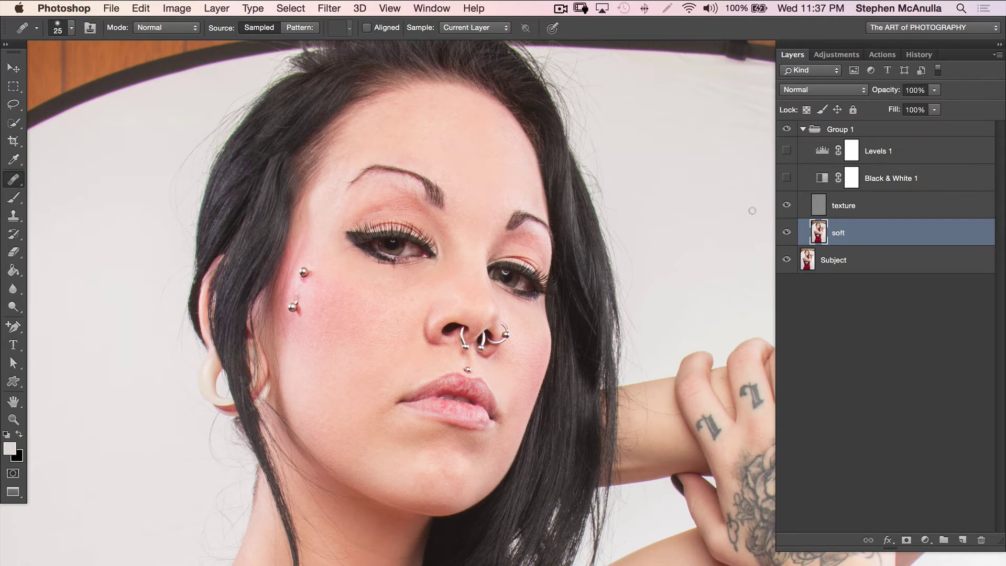
pyautogui.click(13, 104)
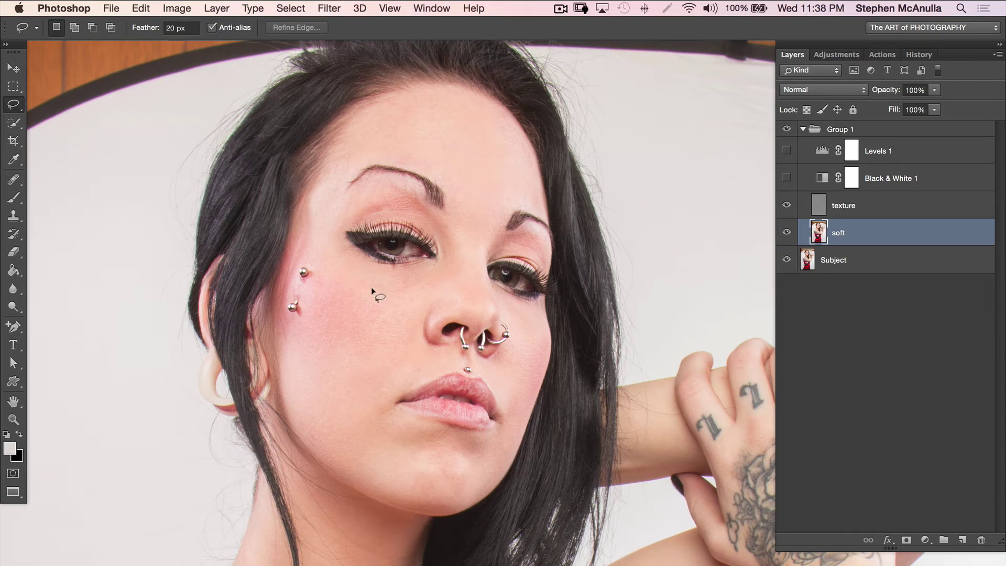
pyautogui.moveTo(319, 262); pyautogui.dragTo(298, 326)
pyautogui.moveTo(322, 402)
pyautogui.mouseDown()
pyautogui.moveTo(401, 374)
pyautogui.moveTo(414, 326)
pyautogui.mouseUp()
pyautogui.moveTo(354, 256); pyautogui.dragTo(351, 257)
pyautogui.press('q')
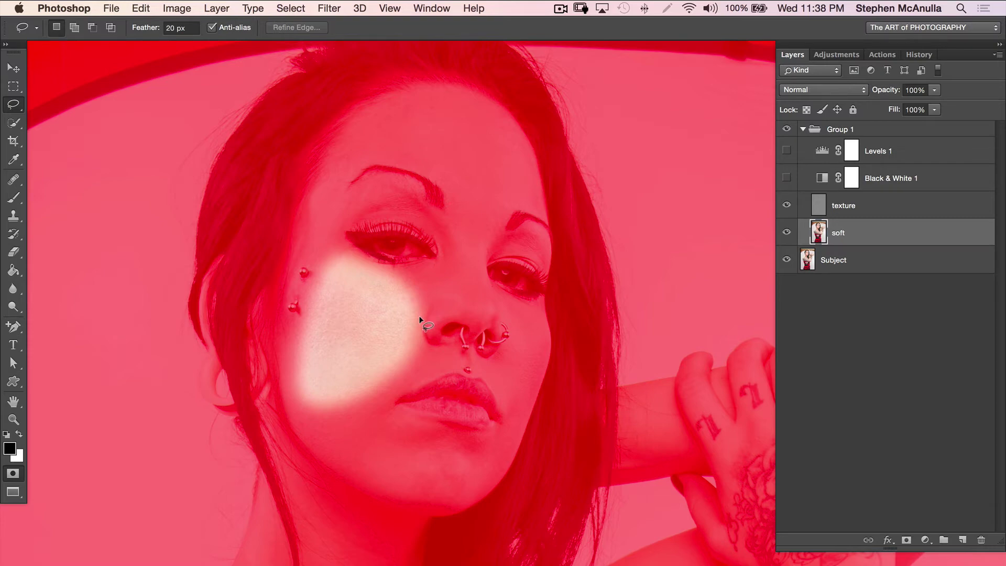
pyautogui.press('q')
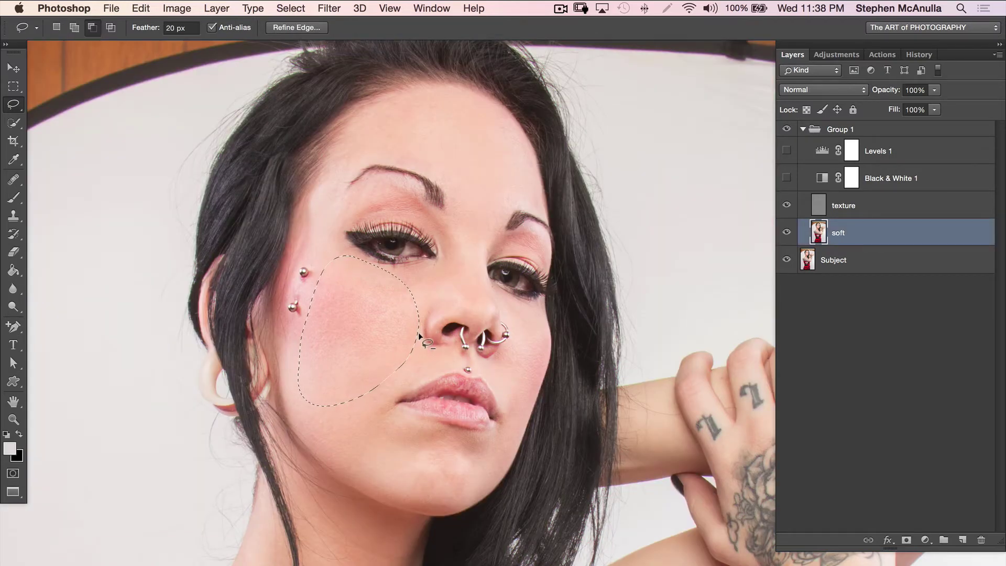
# Subtract the edge nearest the nose and mouth from the cheek selection and check the feathering in Quick Mask.
pyautogui.press('alt')
pyautogui.moveTo(423, 350)
pyautogui.mouseDown()
pyautogui.moveTo(407, 368)
pyautogui.moveTo(410, 350)
pyautogui.mouseUp()
pyautogui.moveTo(409, 311)
pyautogui.mouseDown()
pyautogui.moveTo(422, 304)
pyautogui.moveTo(431, 333)
pyautogui.moveTo(408, 368)
pyautogui.mouseUp()
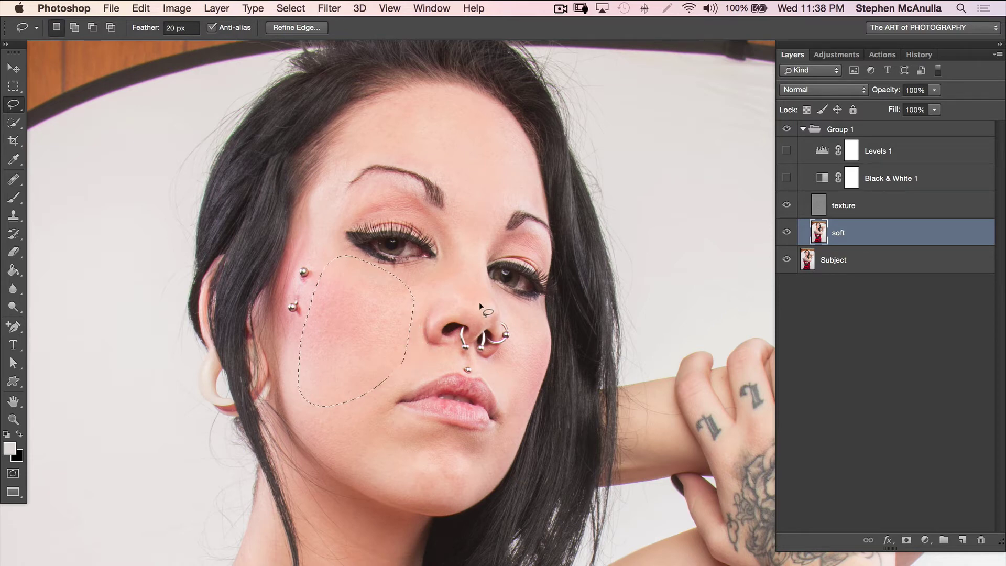
pyautogui.press('q')
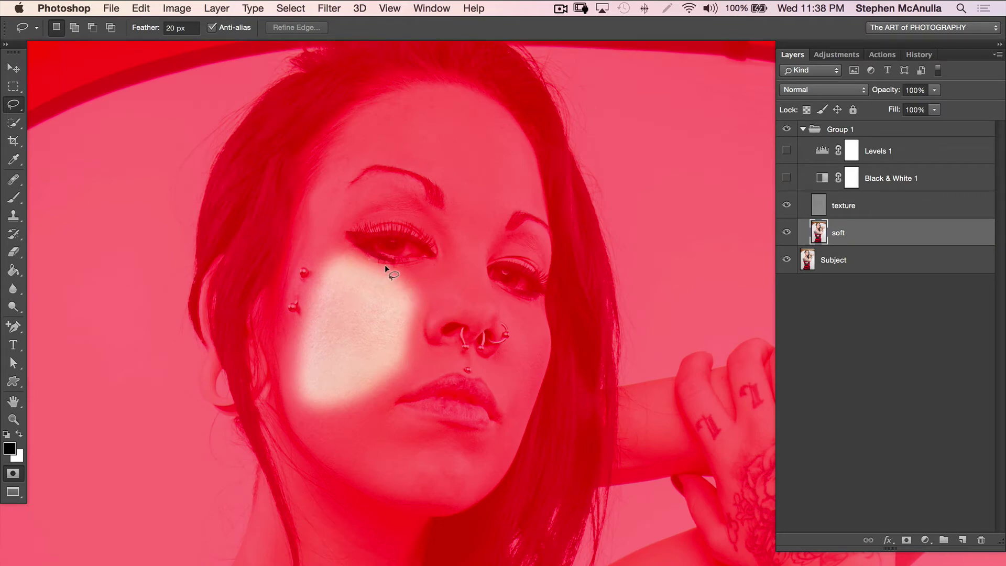
pyautogui.press('q')
# Trim the cheek selection away from the lower eyelashes and add back the small area between the eye and nose.
pyautogui.press('alt')
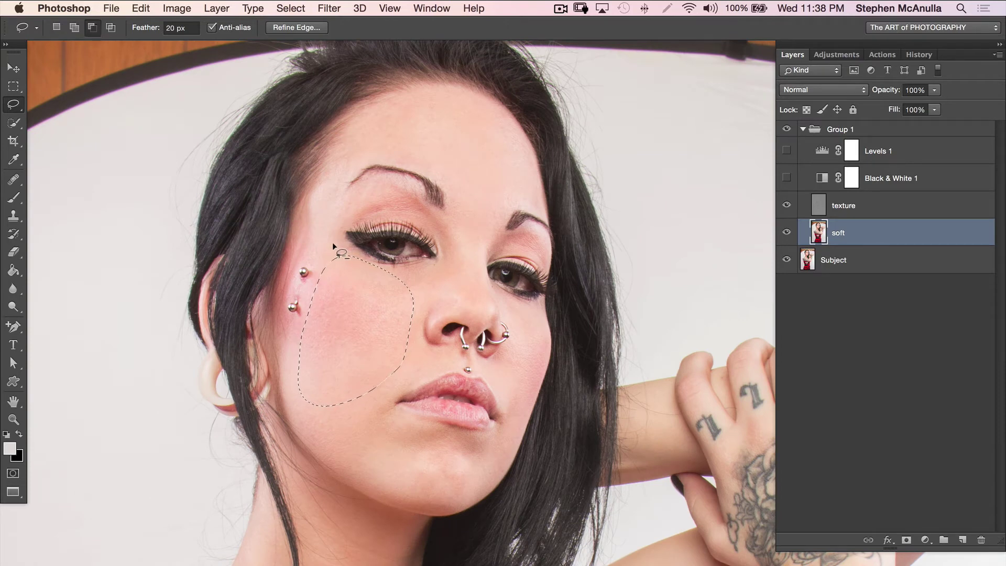
pyautogui.moveTo(408, 278)
pyautogui.mouseDown()
pyautogui.moveTo(365, 246)
pyautogui.moveTo(337, 250)
pyautogui.mouseUp()
pyautogui.press('shift')
pyautogui.moveTo(377, 278); pyautogui.dragTo(385, 273)
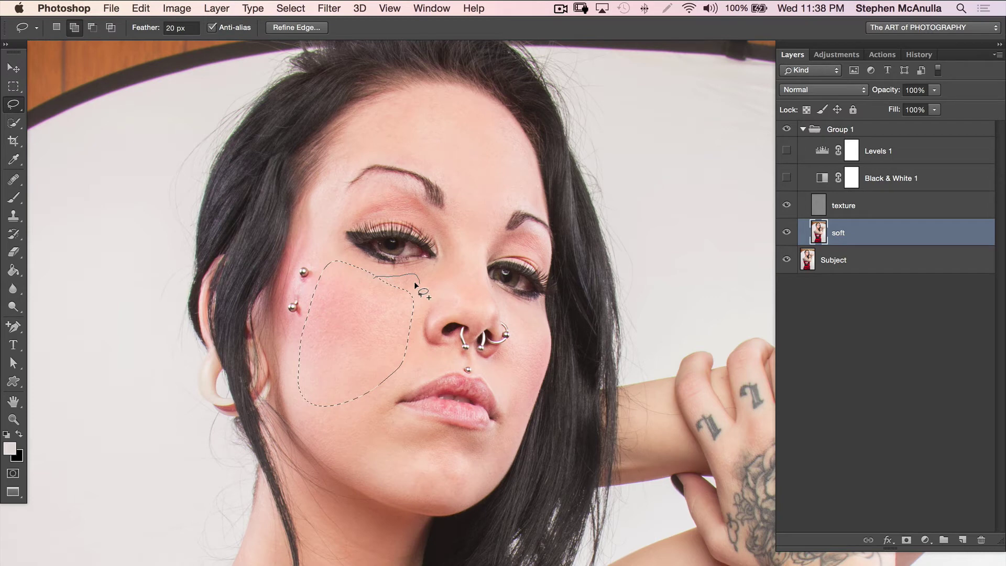
pyautogui.moveTo(412, 310); pyautogui.dragTo(414, 313)
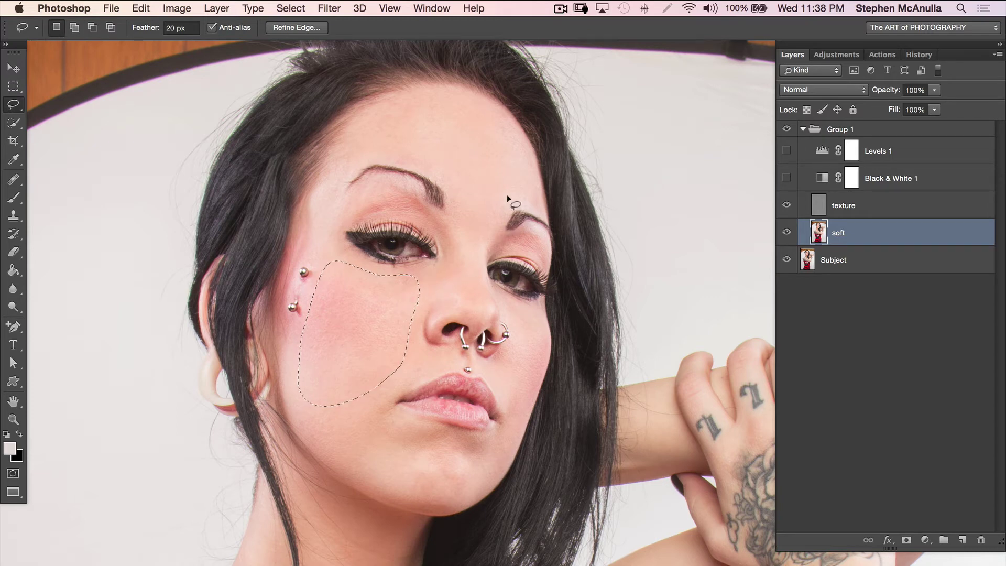
# Apply a Gaussian Blur with a 33.1-pixel radius to the selected cheek, comparing with and without the preview, and deselect.
pyautogui.click(329, 8)
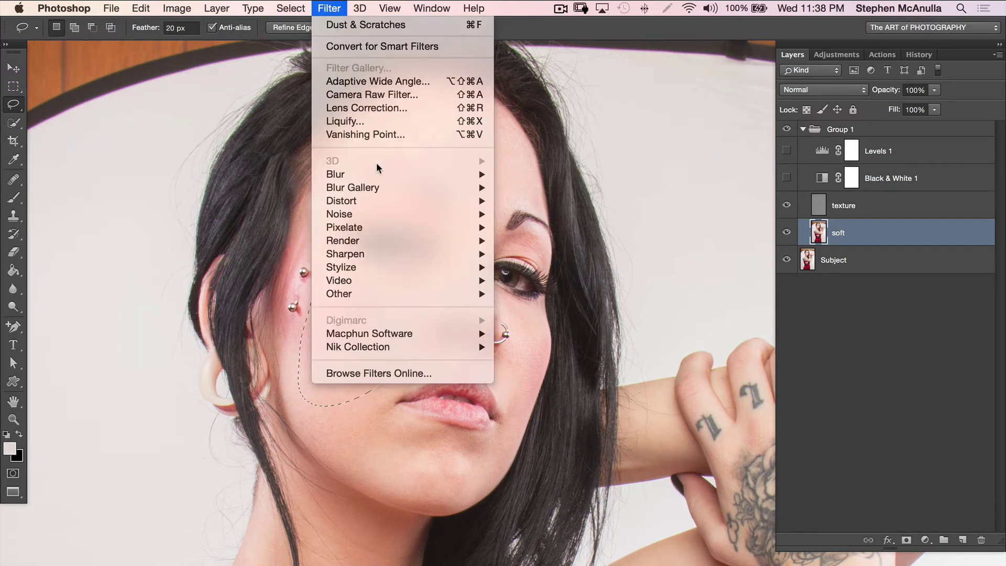
pyautogui.moveTo(464, 214)
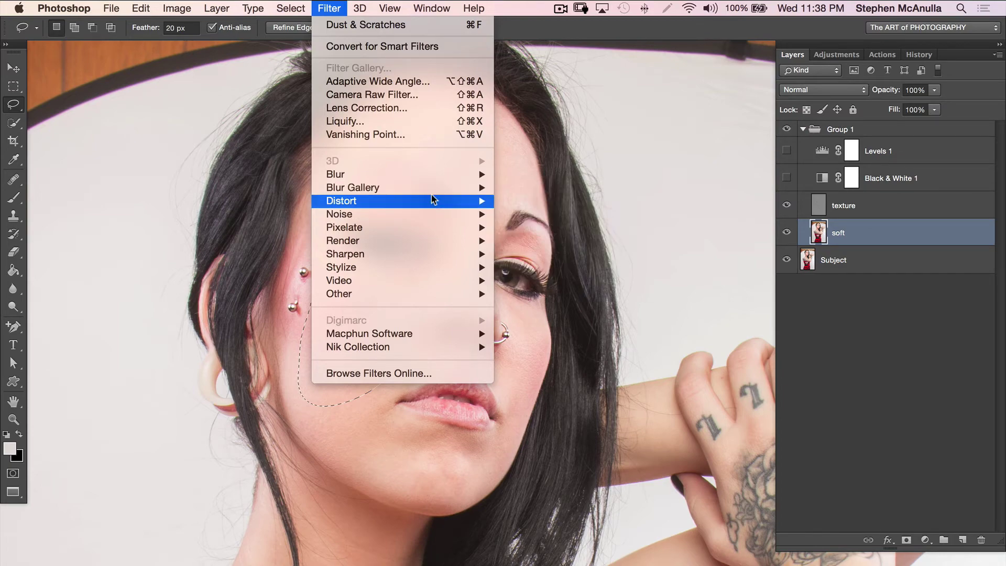
pyautogui.moveTo(439, 175)
pyautogui.click(532, 226)
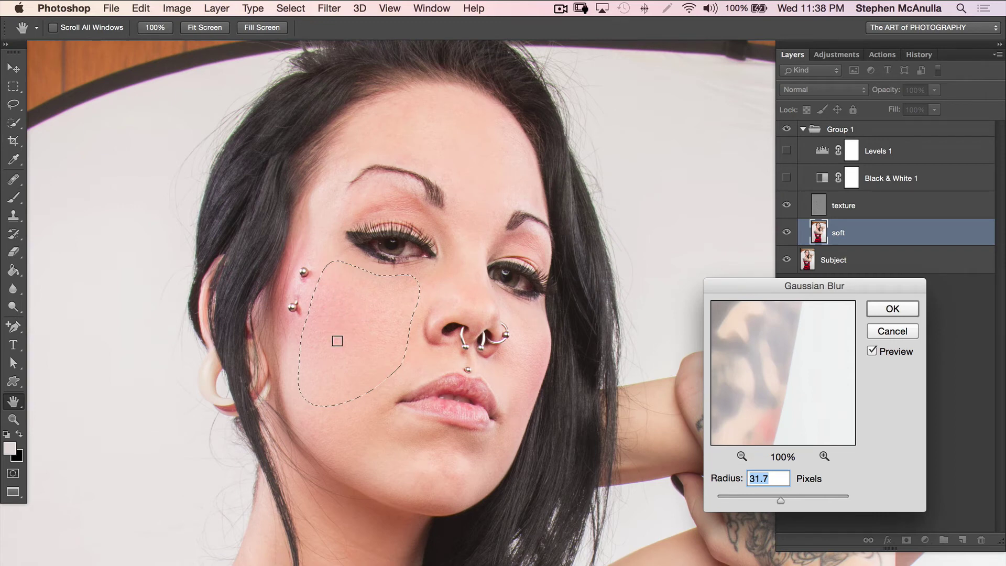
pyautogui.moveTo(781, 500); pyautogui.dragTo(730, 501)
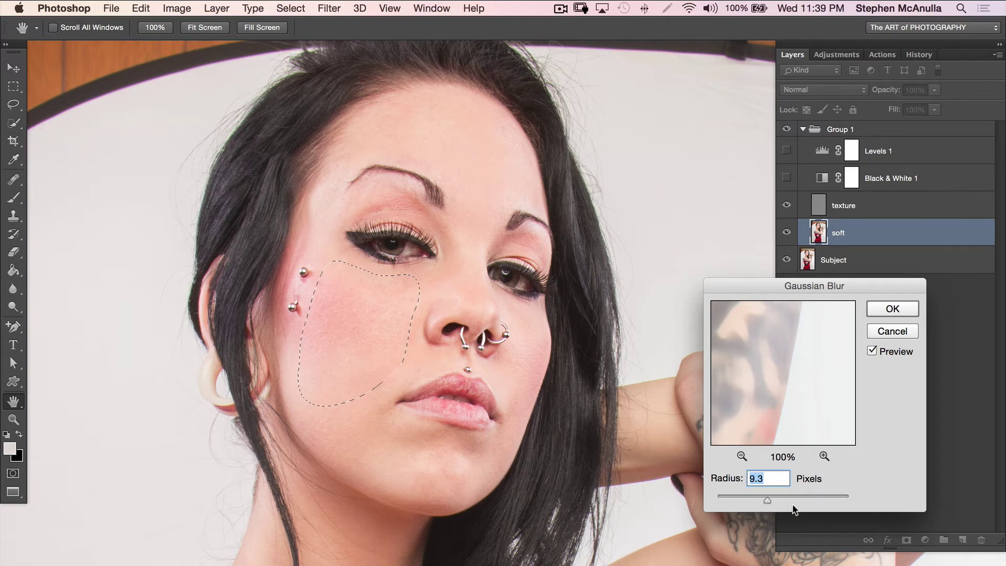
pyautogui.moveTo(769, 500); pyautogui.dragTo(789, 492)
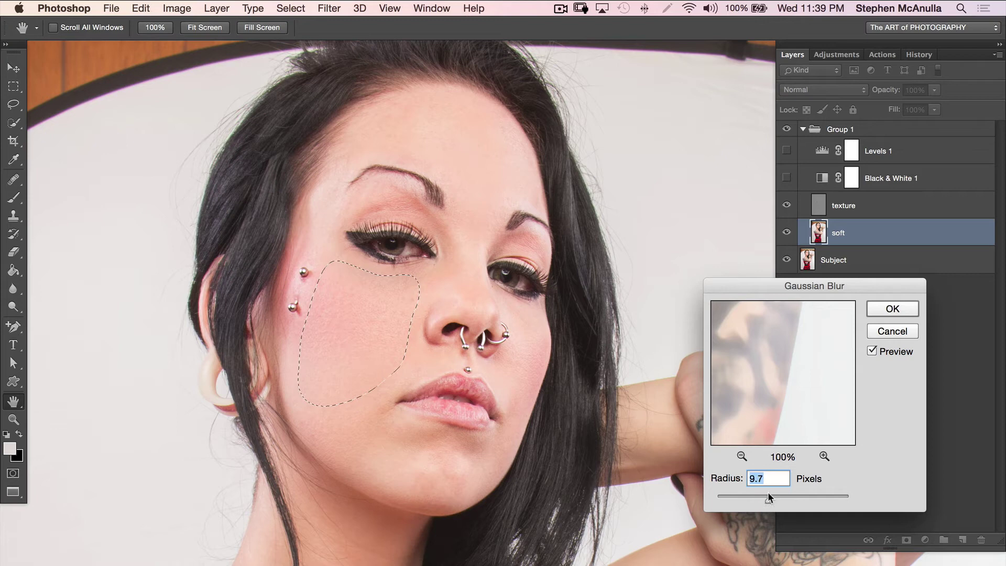
pyautogui.click(871, 351)
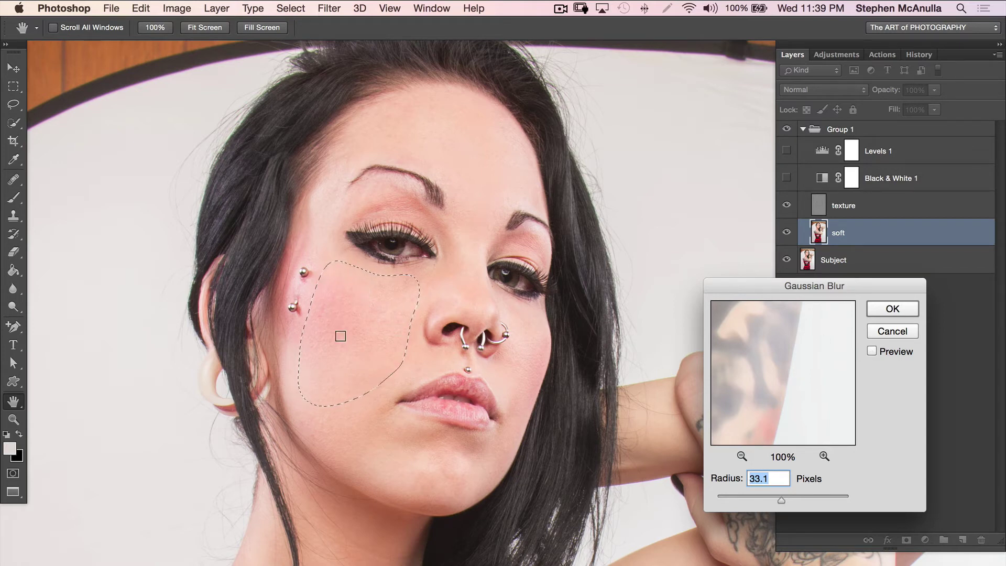
pyautogui.click(871, 352)
pyautogui.click(883, 308)
pyautogui.press('super+d')
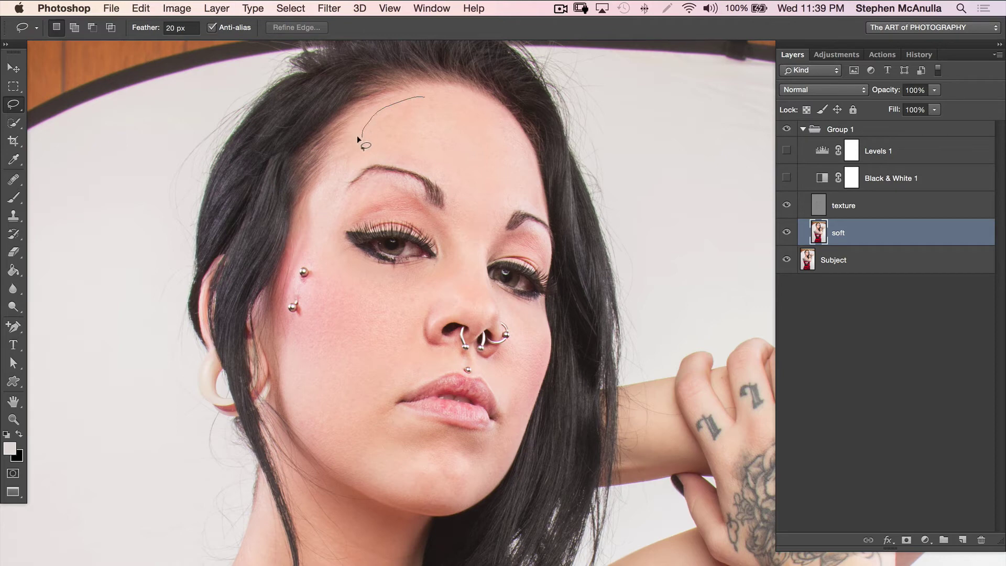
# Lasso the central forehead above the near eyebrow, apply a 33.1-pixel Gaussian Blur after comparing the preview, and deselect.
pyautogui.moveTo(394, 156); pyautogui.dragTo(429, 172)
pyautogui.moveTo(486, 128)
pyautogui.mouseDown()
pyautogui.moveTo(468, 97)
pyautogui.moveTo(419, 96)
pyautogui.mouseUp()
pyautogui.press('super+alt+f')
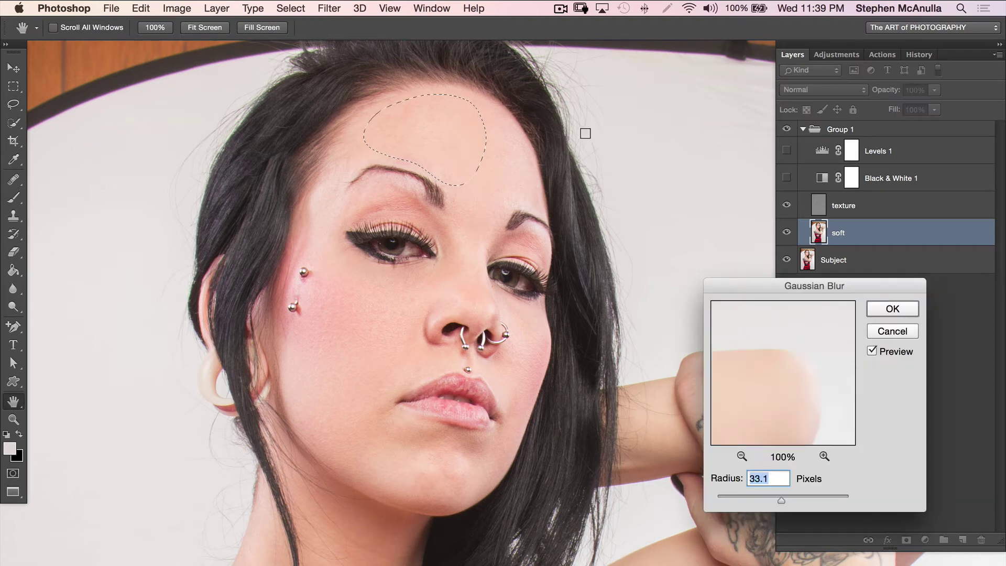
pyautogui.click(873, 348)
pyautogui.click(874, 351)
pyautogui.click(873, 351)
pyautogui.click(895, 308)
pyautogui.hotkey('ctrl', 'd')
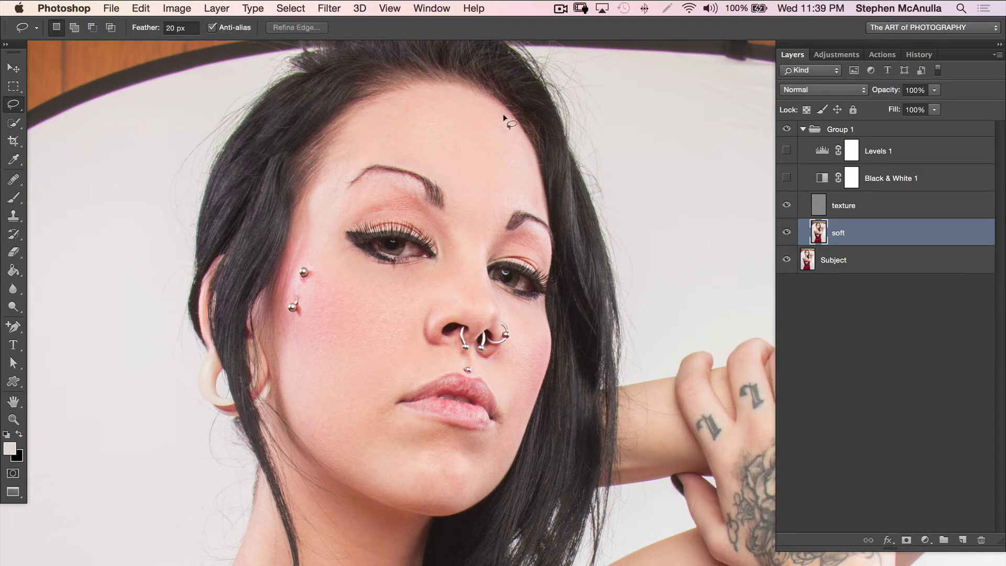
# Lasso the forehead above the far eyebrow, apply a 9.5-pixel Gaussian Blur after comparing the preview, and deselect.
pyautogui.moveTo(491, 103)
pyautogui.mouseDown()
pyautogui.moveTo(473, 117)
pyautogui.moveTo(465, 174)
pyautogui.moveTo(486, 204)
pyautogui.moveTo(522, 198)
pyautogui.mouseUp()
pyautogui.moveTo(504, 109); pyautogui.dragTo(497, 106)
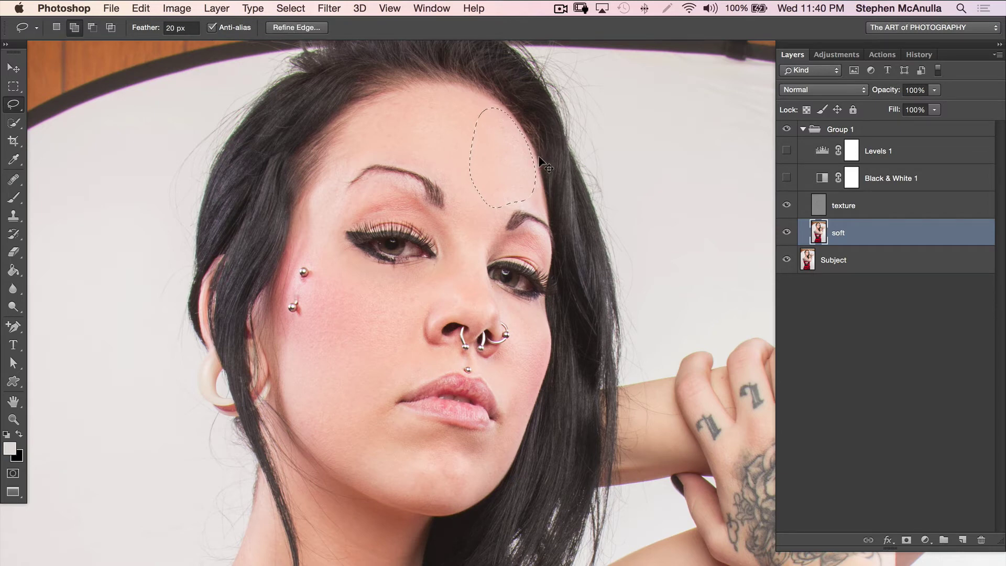
pyautogui.press('super+alt+f')
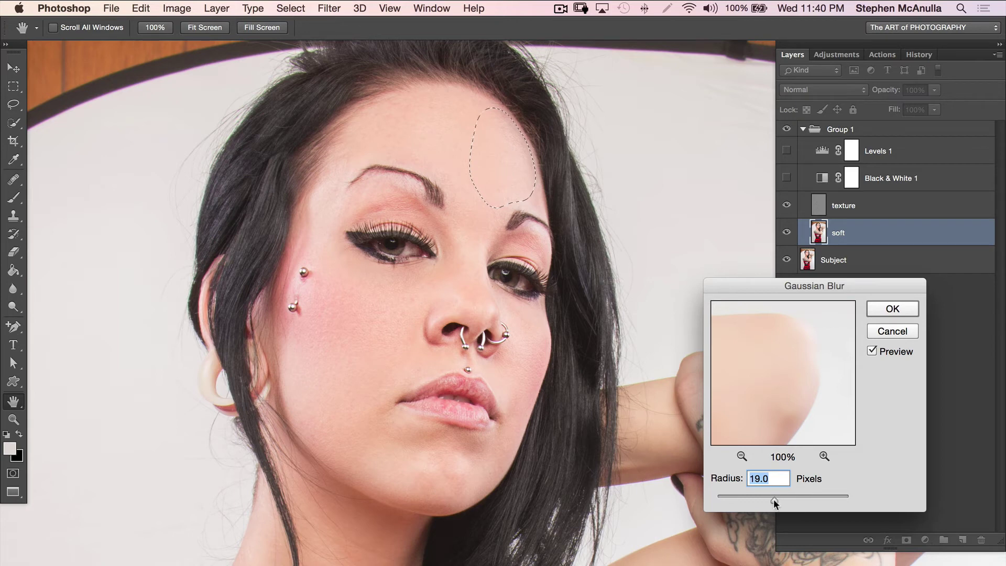
pyautogui.moveTo(774, 499)
pyautogui.mouseDown()
pyautogui.moveTo(732, 496)
pyautogui.moveTo(782, 502)
pyautogui.mouseUp()
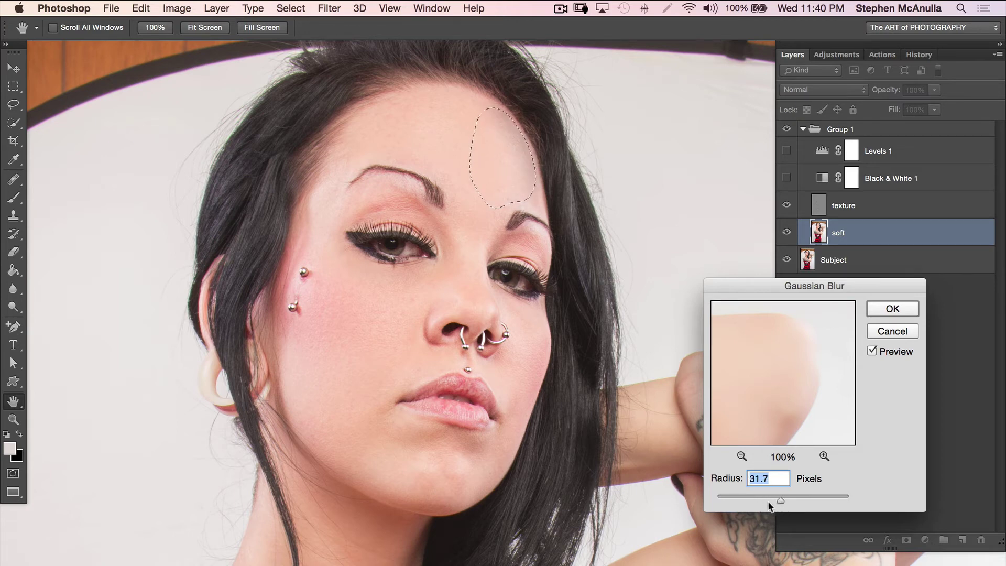
pyautogui.moveTo(768, 495); pyautogui.dragTo(772, 495)
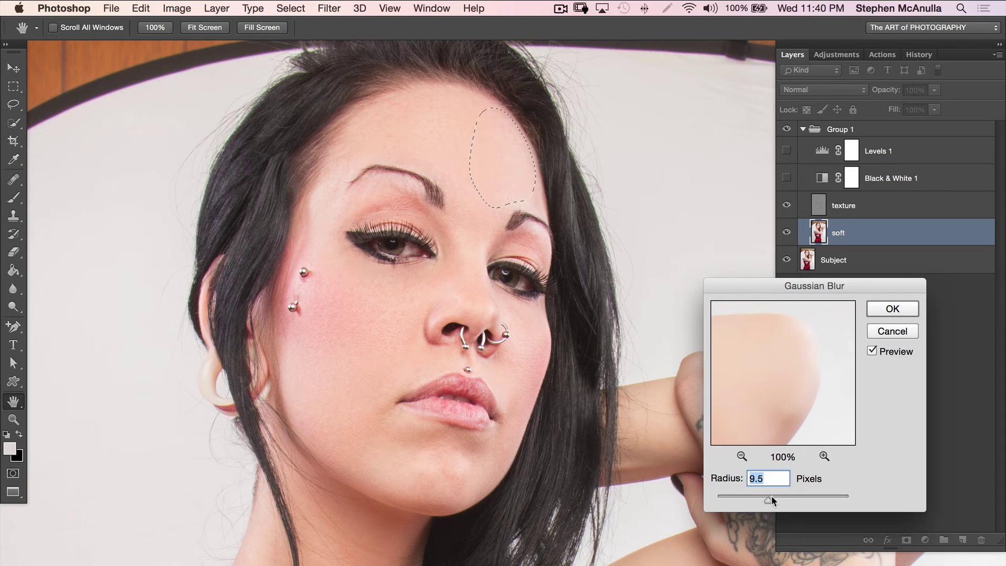
pyautogui.click(872, 351)
pyautogui.click(891, 310)
pyautogui.press('super+d')
# Lasso the upper eyelid between lashes and eyebrow on the far eye and add the near eye's upper eyelid to the selection.
pyautogui.moveTo(525, 230)
pyautogui.mouseDown()
pyautogui.moveTo(500, 229)
pyautogui.moveTo(494, 247)
pyautogui.mouseUp()
pyautogui.press('space')
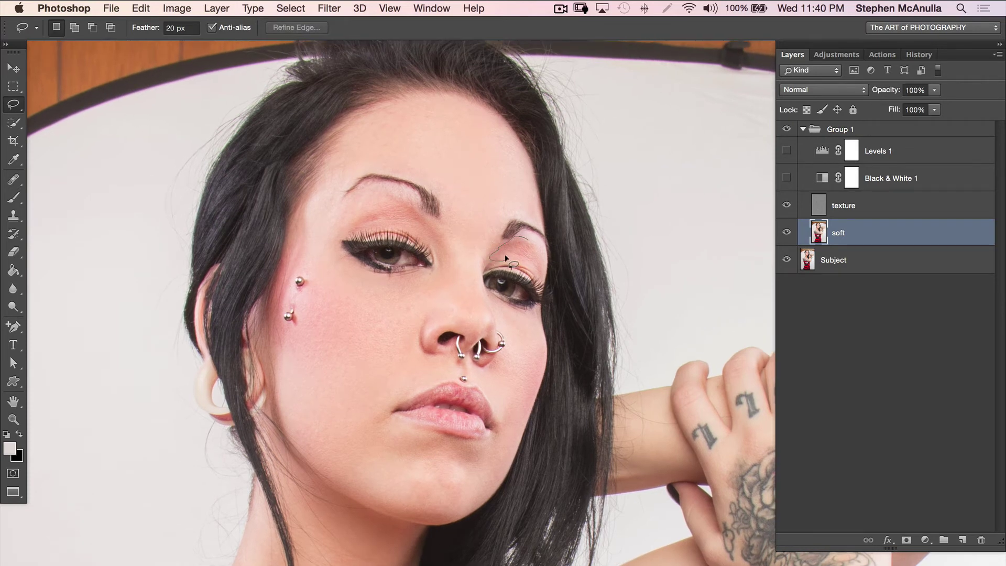
pyautogui.moveTo(535, 244); pyautogui.dragTo(539, 247)
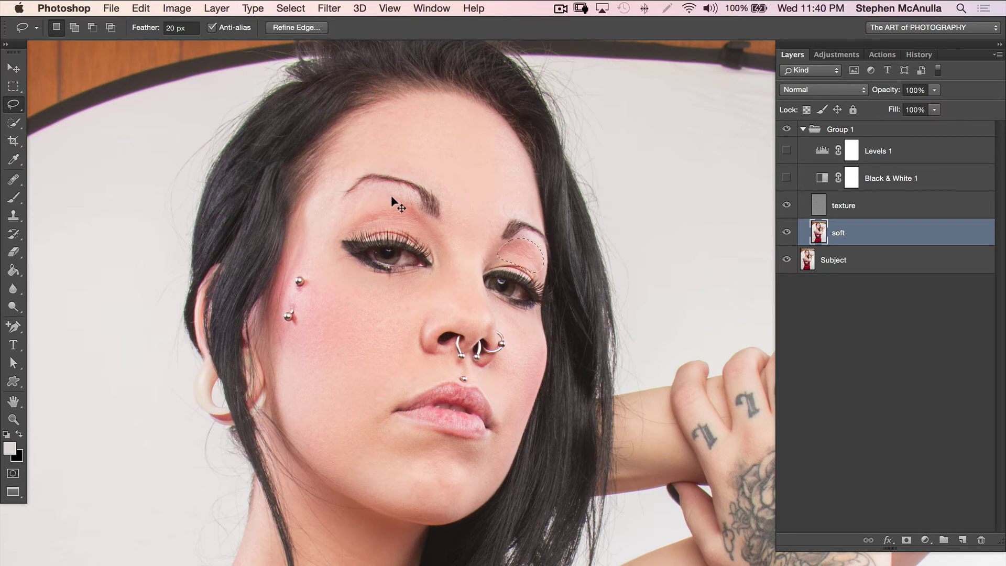
pyautogui.press('shift')
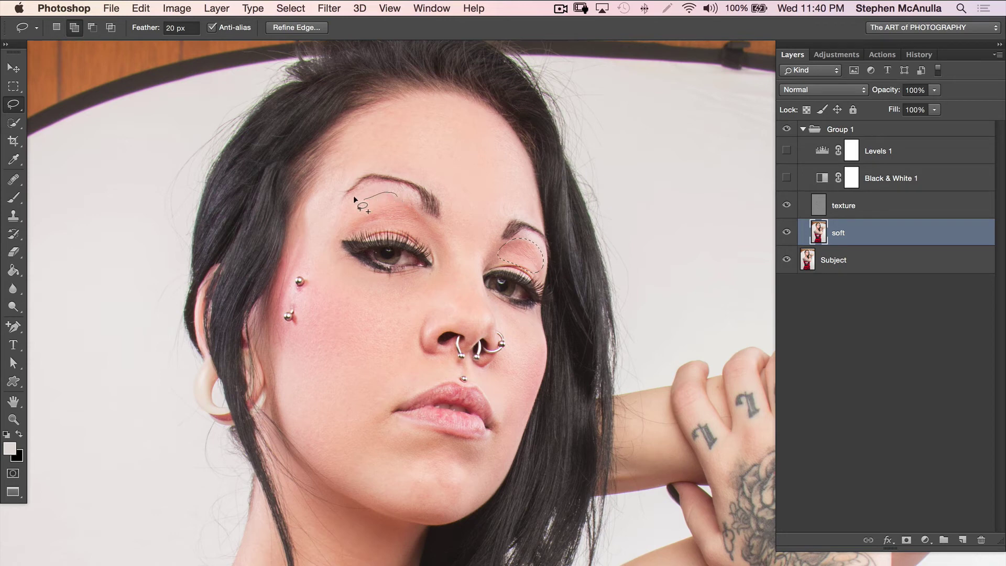
pyautogui.moveTo(399, 189); pyautogui.dragTo(403, 193)
# Apply a Gaussian Blur with a 21.9-pixel radius to the selected eyelids, comparing with and without the preview, and deselect.
pyautogui.press('super+alt+f')
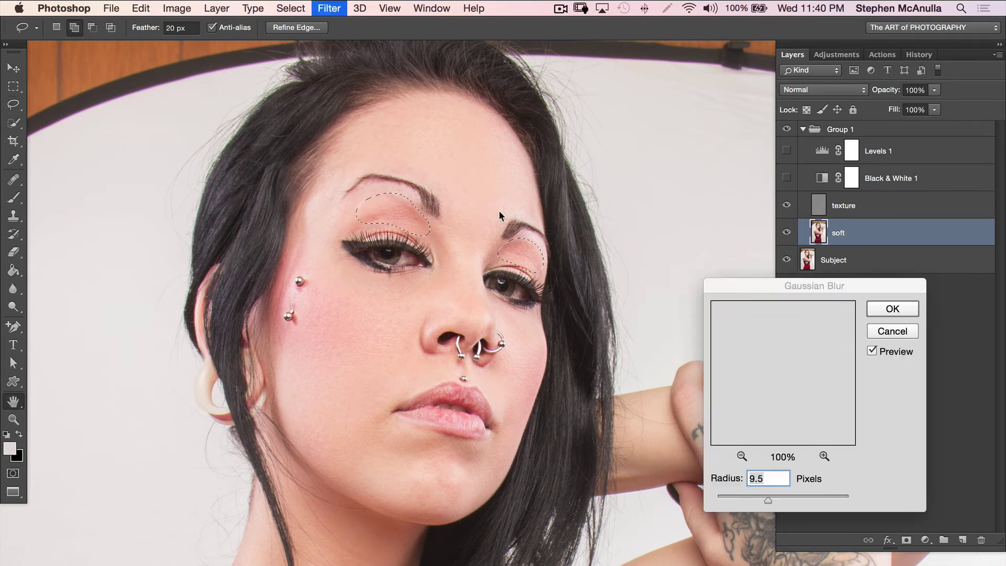
pyautogui.doubleClick(759, 480)
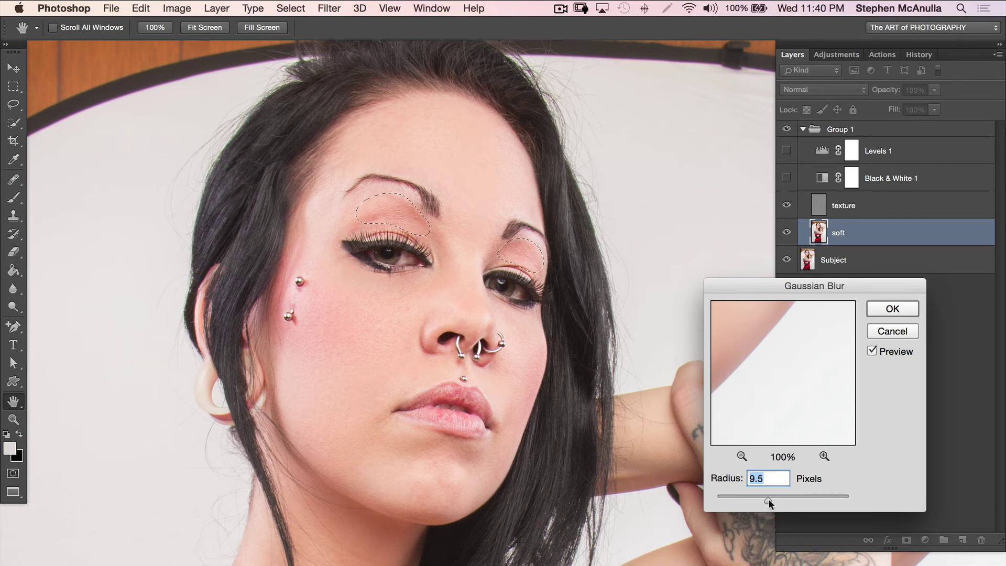
pyautogui.moveTo(780, 501); pyautogui.dragTo(775, 500)
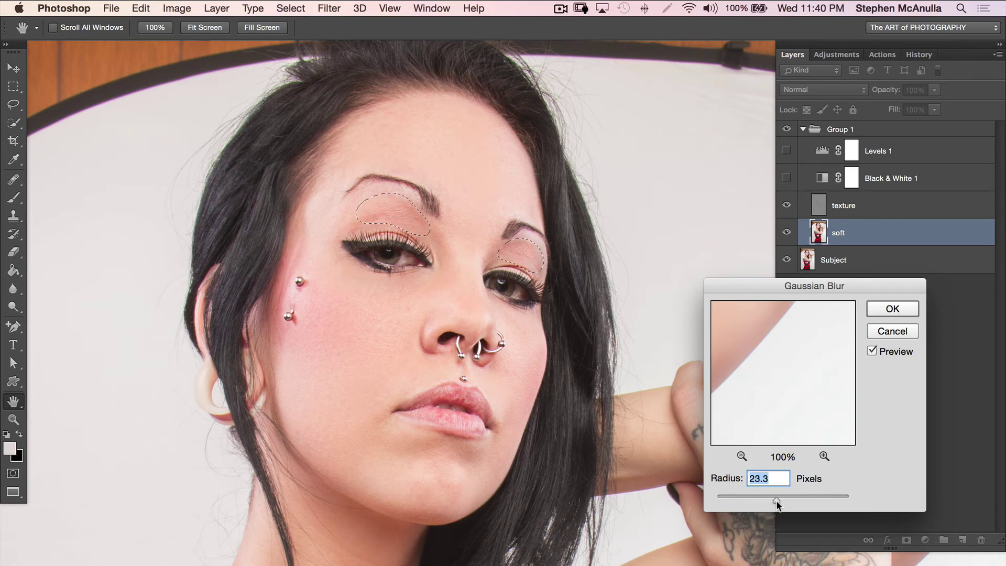
pyautogui.click(871, 351)
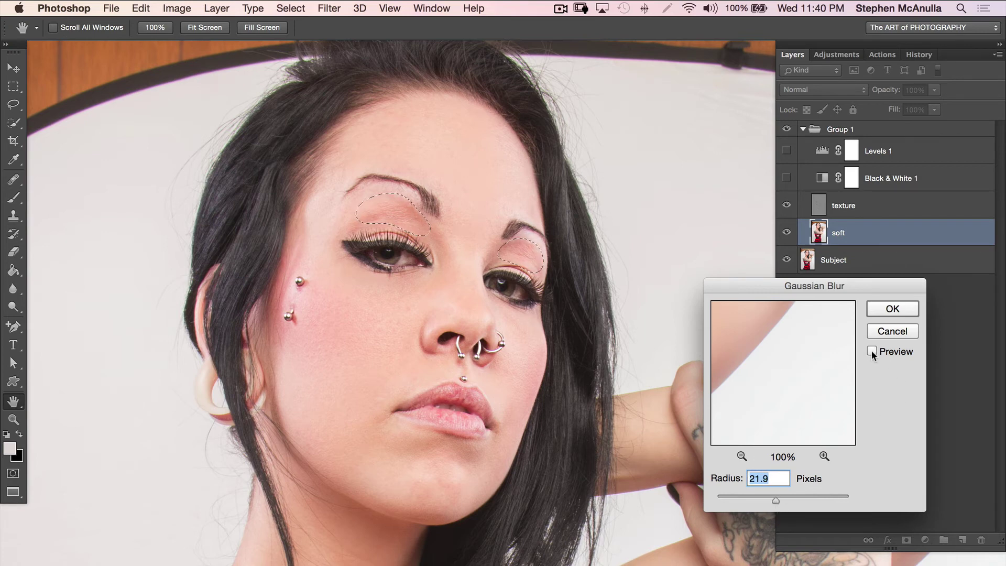
pyautogui.click(871, 350)
pyautogui.click(871, 351)
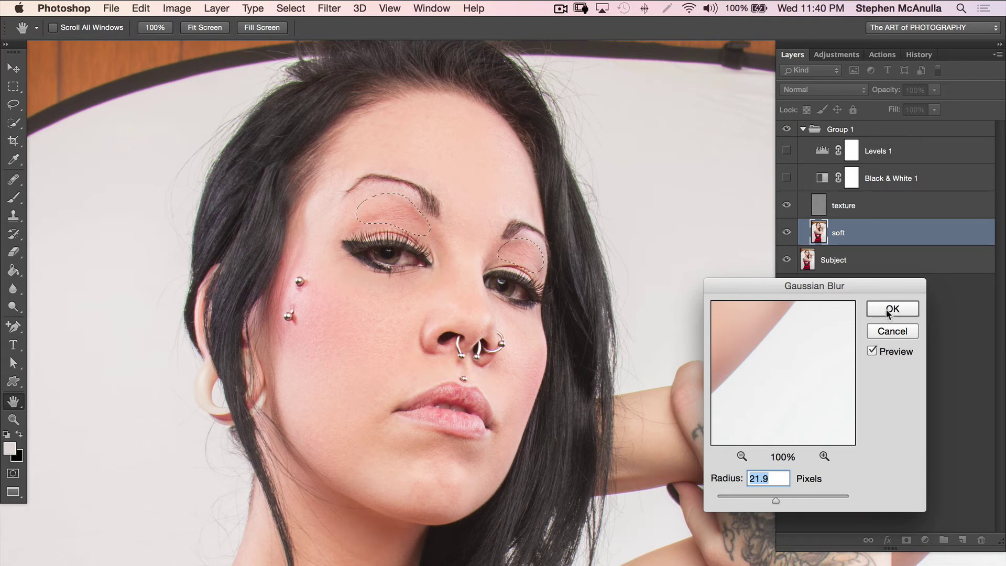
pyautogui.click(892, 309)
pyautogui.press('super+d')
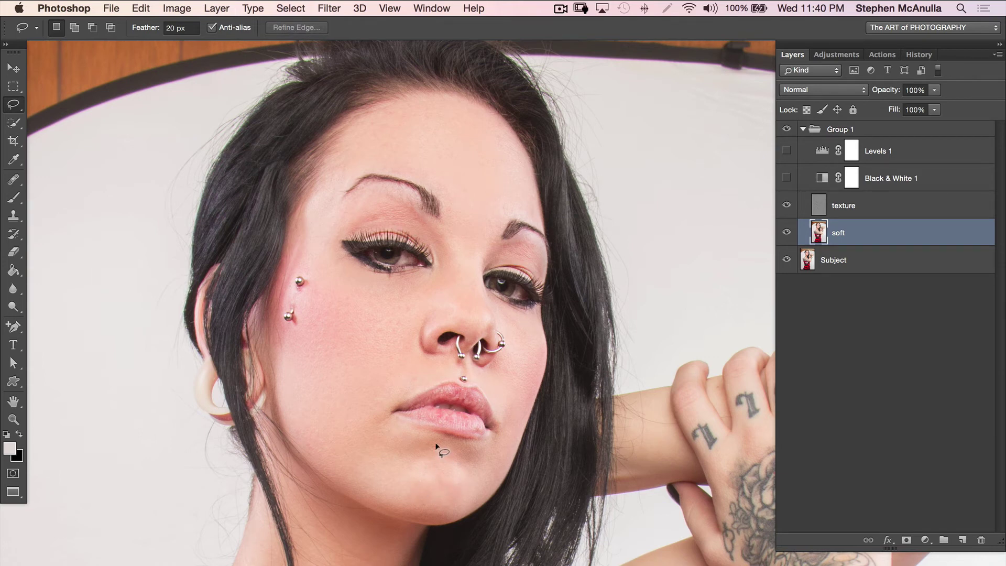
# Lasso the chin from just below the lower lip down to the jawline.
pyautogui.moveTo(436, 442); pyautogui.dragTo(391, 461)
pyautogui.moveTo(433, 516); pyautogui.dragTo(471, 492)
pyautogui.moveTo(428, 444); pyautogui.dragTo(434, 446)
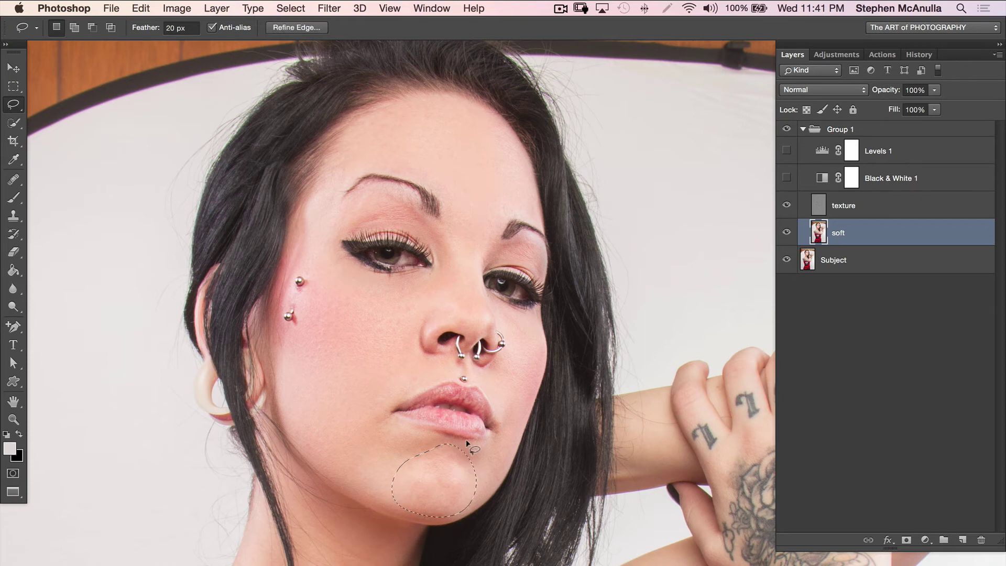
# Apply a Gaussian Blur with a 27.5-pixel radius to the selected chin, comparing with and without the preview, and deselect.
pyautogui.press('super+alt+f')
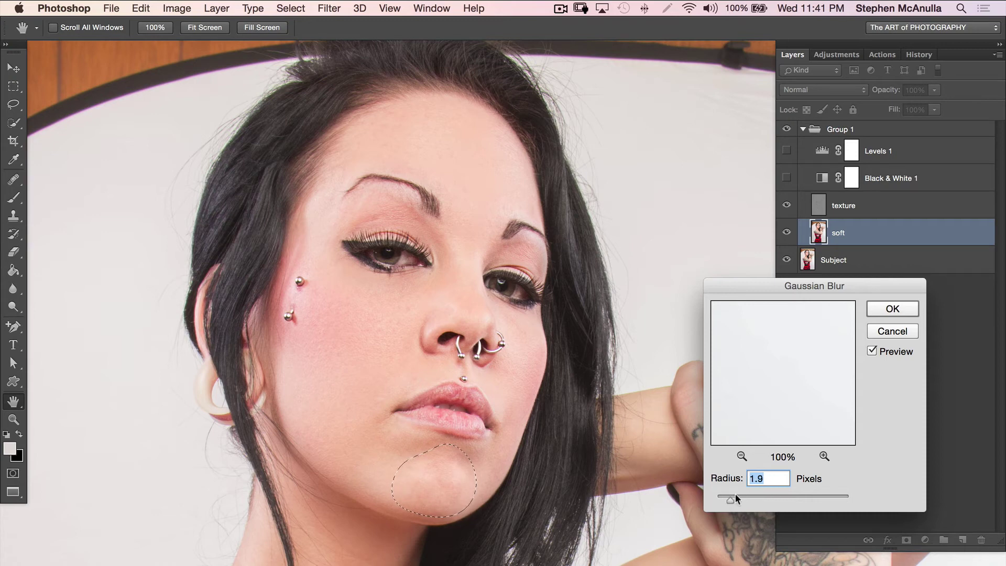
pyautogui.moveTo(729, 498); pyautogui.dragTo(772, 507)
pyautogui.moveTo(771, 498); pyautogui.dragTo(786, 500)
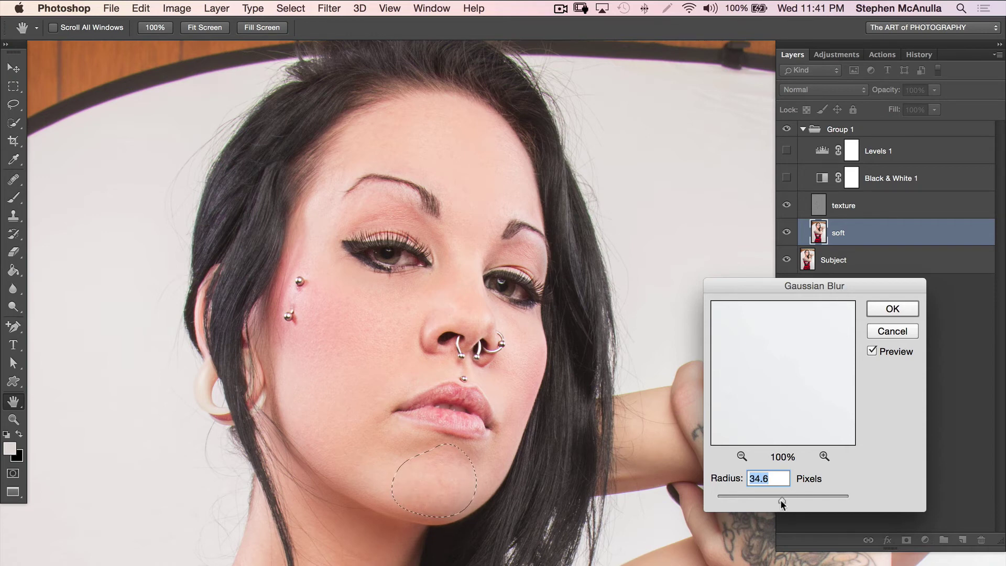
pyautogui.click(873, 350)
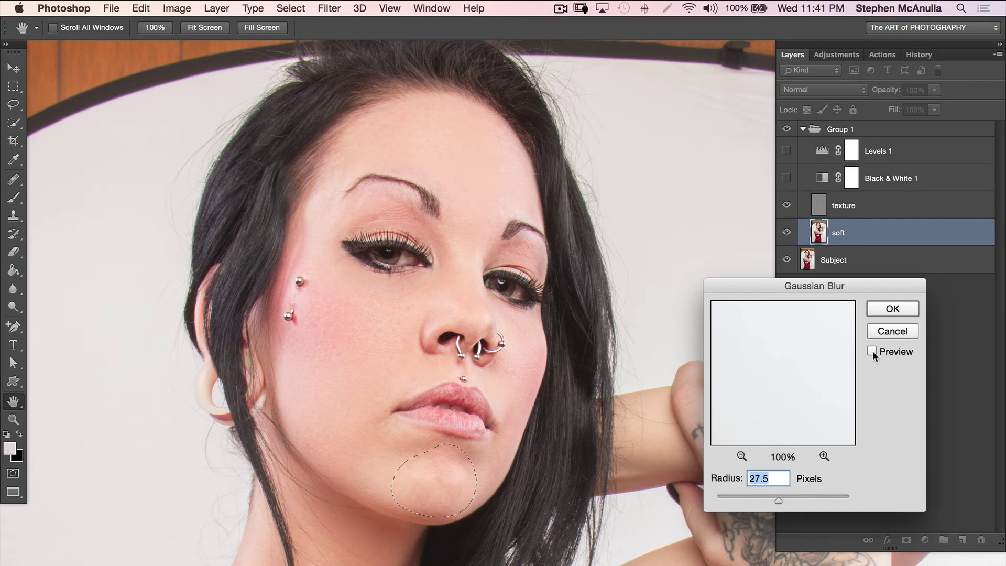
pyautogui.click(873, 350)
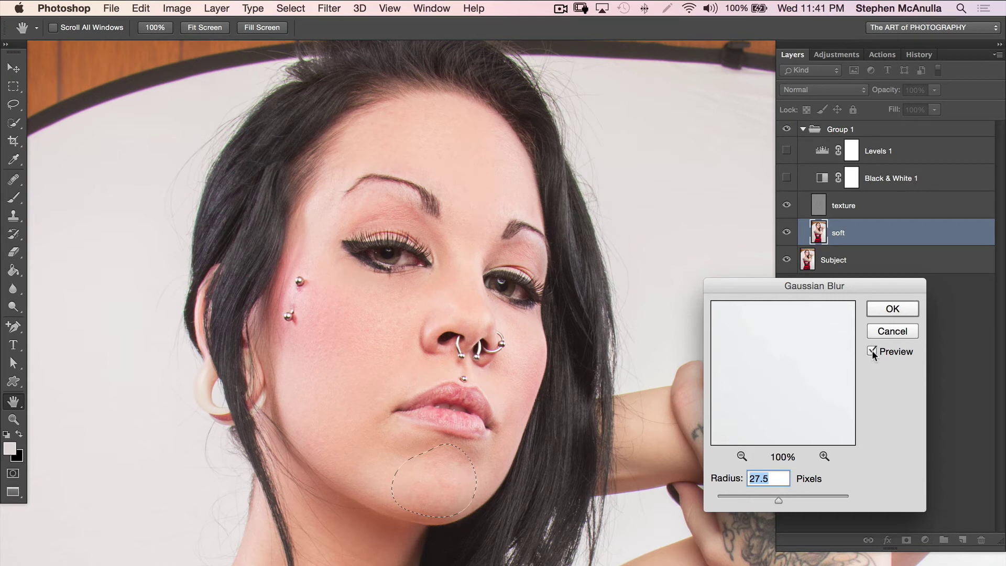
pyautogui.click(892, 311)
pyautogui.hotkey('ctrl', 'd')
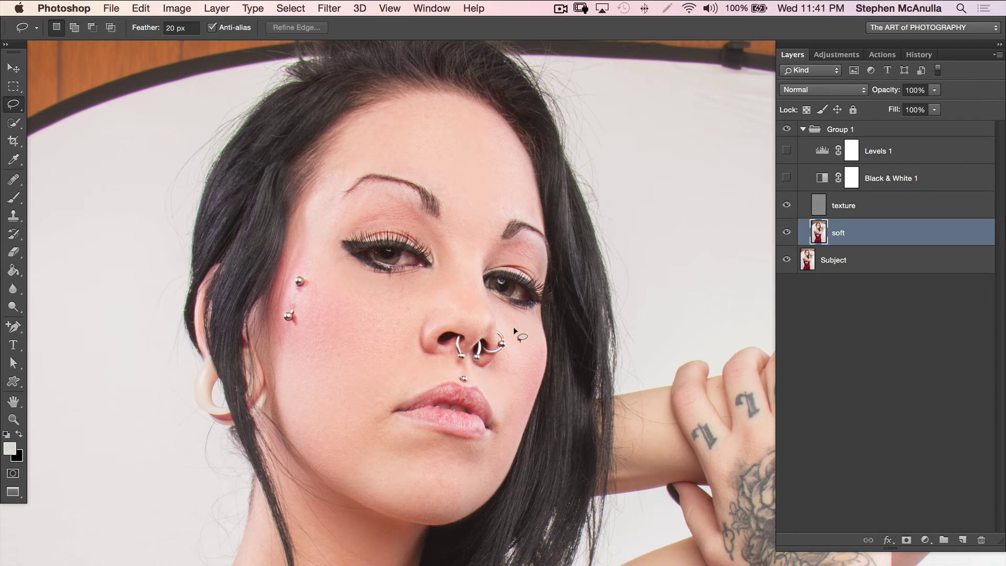
# Show the Levels 1 and Black & White 1 layers and activate the Healing Brush on the texture layer.
pyautogui.moveTo(787, 150); pyautogui.dragTo(787, 178)
pyautogui.click(848, 204)
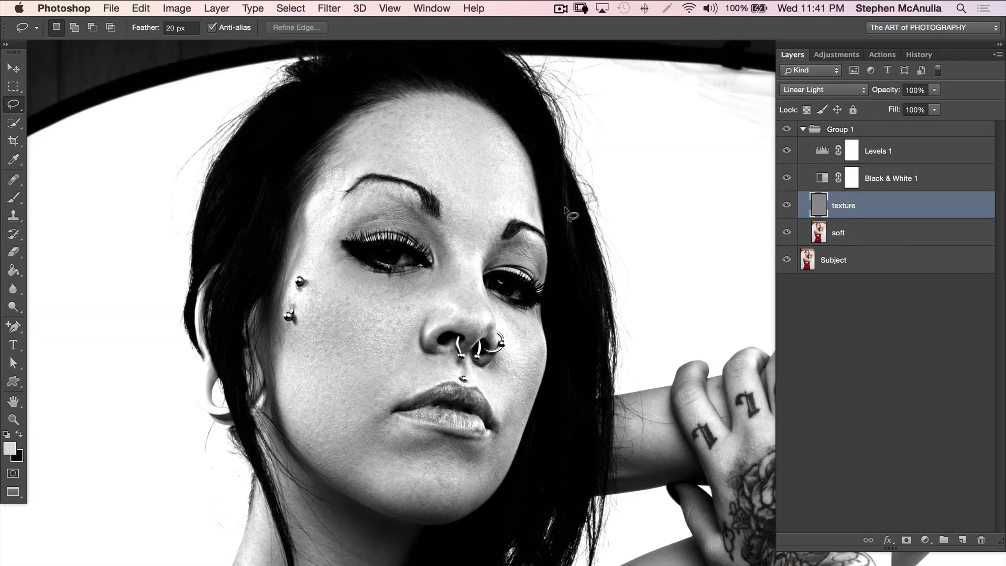
pyautogui.click(14, 181)
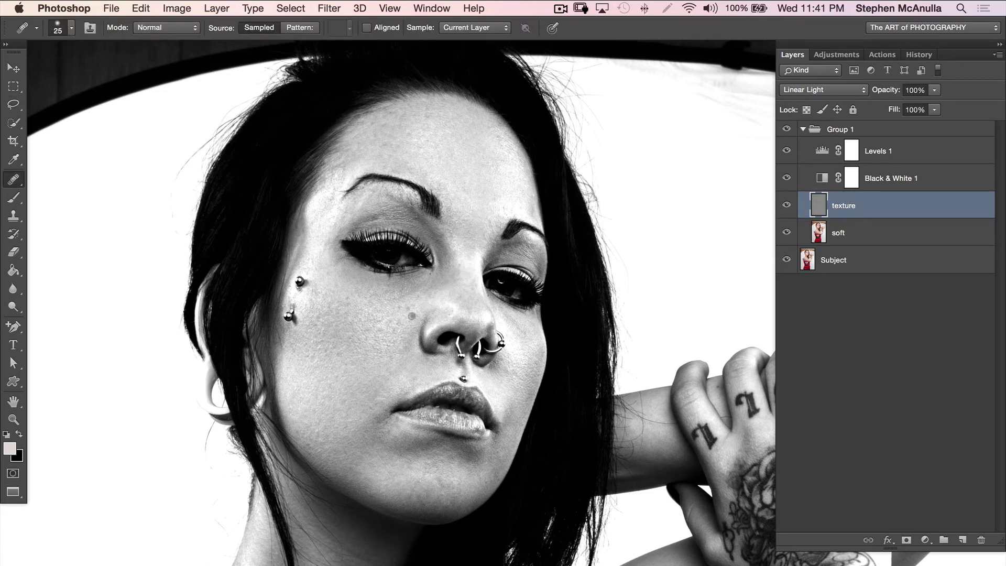
# Heal the remaining blemishes on the cheek, forehead and chin of the texture layer, sampling clean skin nearby.
pyautogui.keyDown('alt'); pyautogui.click(408, 312); pyautogui.keyUp('alt')
pyautogui.click(403, 297)
pyautogui.click(367, 331)
pyautogui.click(380, 324)
pyautogui.keyDown('alt'); pyautogui.click(307, 330); pyautogui.keyUp('alt')
pyautogui.click(483, 213)
pyautogui.keyDown('alt'); pyautogui.click(444, 461); pyautogui.keyUp('alt')
pyautogui.moveTo(425, 469); pyautogui.dragTo(419, 482)
# Hide the Levels 1 and Black & White 1 layers, collapse Group 1 and compare the face with and without the group.
pyautogui.click(787, 178)
pyautogui.click(803, 129)
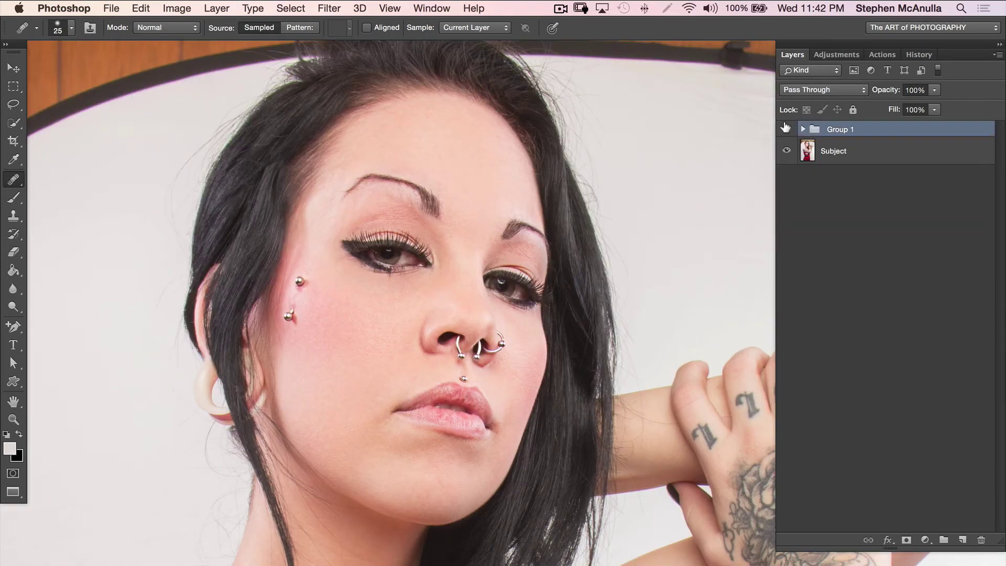
pyautogui.click(787, 128)
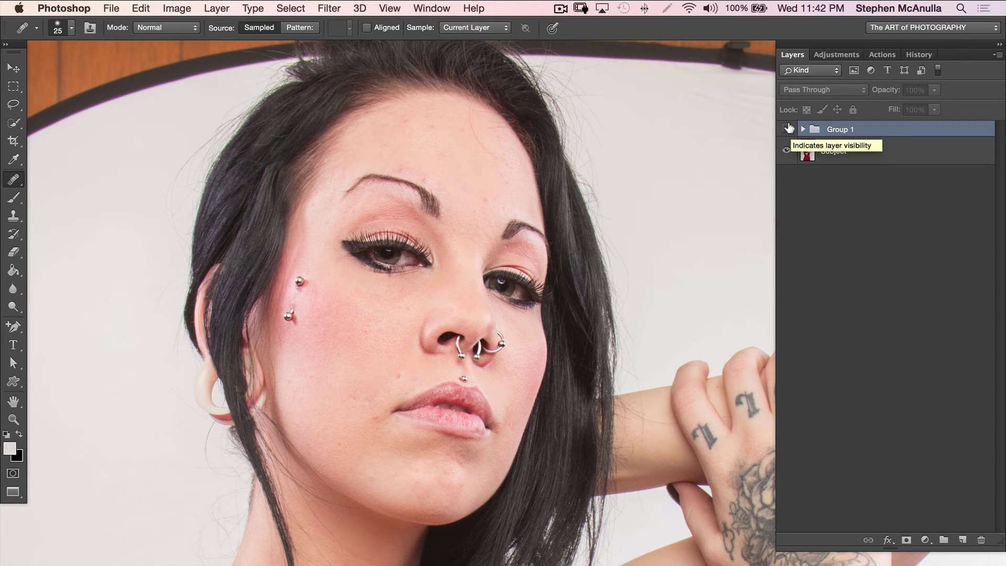
pyautogui.click(789, 129)
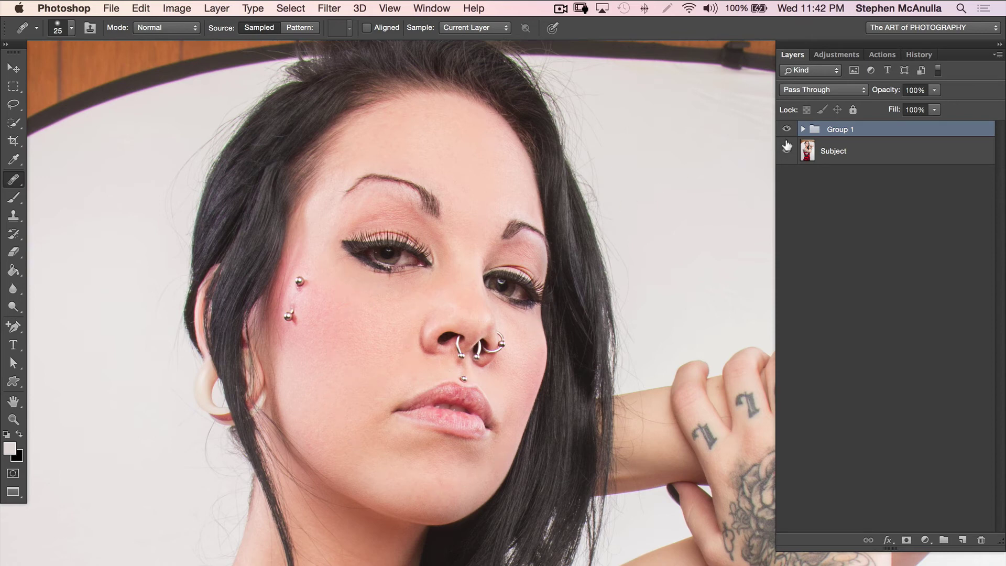
pyautogui.click(788, 129)
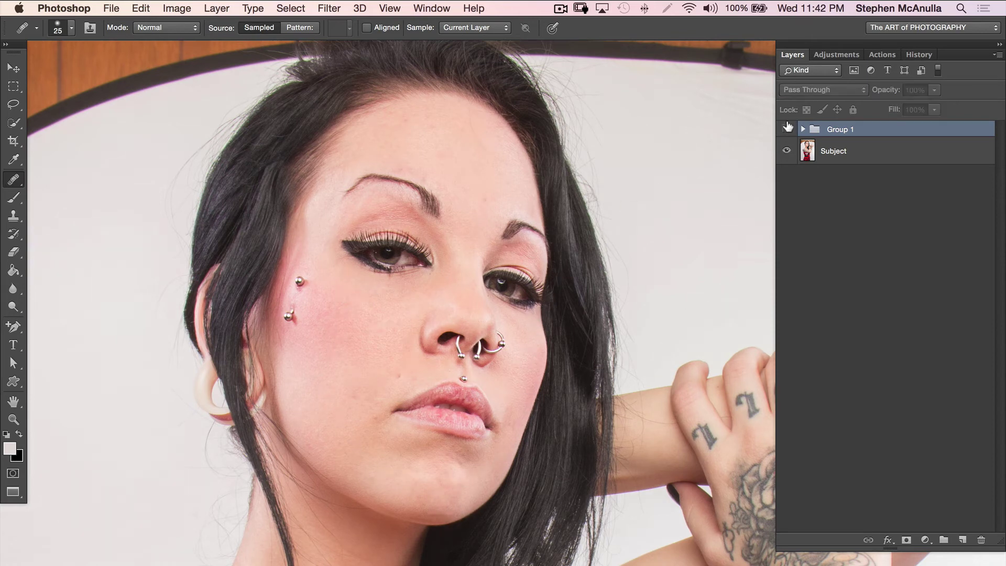
pyautogui.click(788, 128)
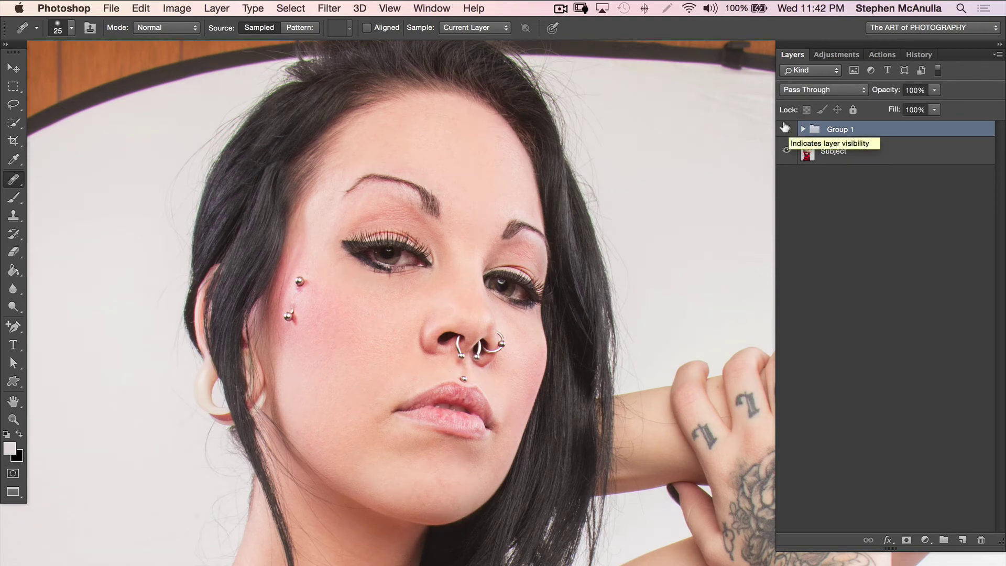
# Expand Group 1 and heal the small blemish on the upper chest on the texture layer.
pyautogui.scroll(-15, 517, 363)
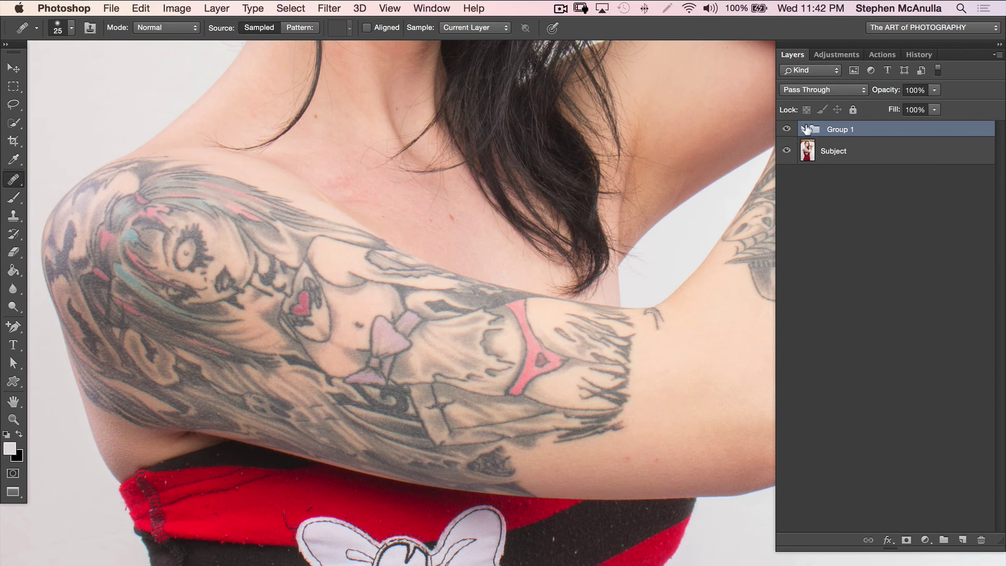
pyautogui.click(805, 130)
pyautogui.click(821, 205)
pyautogui.click(433, 176)
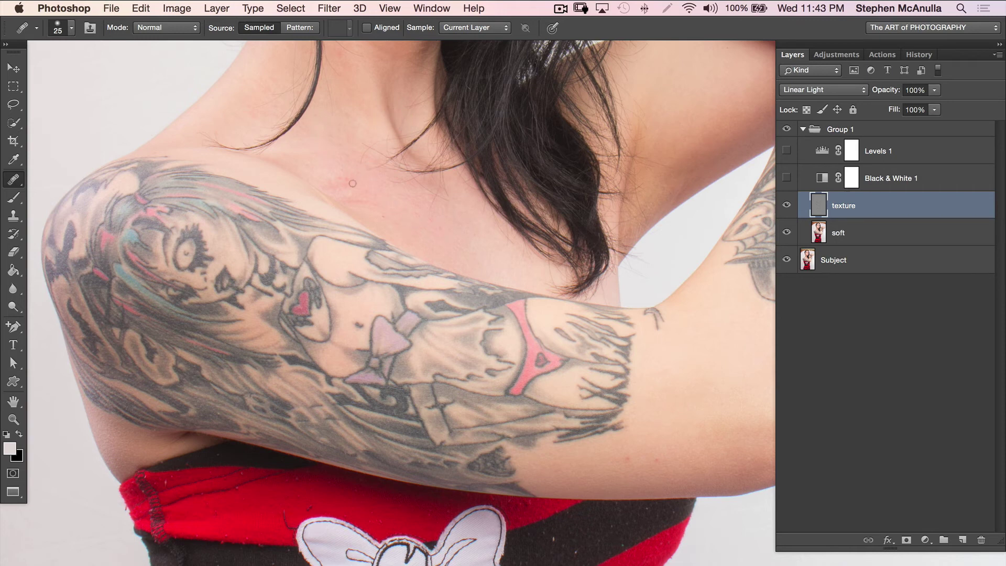
# On the soft layer, lasso the reddish skin patch on the upper chest between the tattooed shoulder and the hair.
pyautogui.click(842, 229)
pyautogui.click(13, 104)
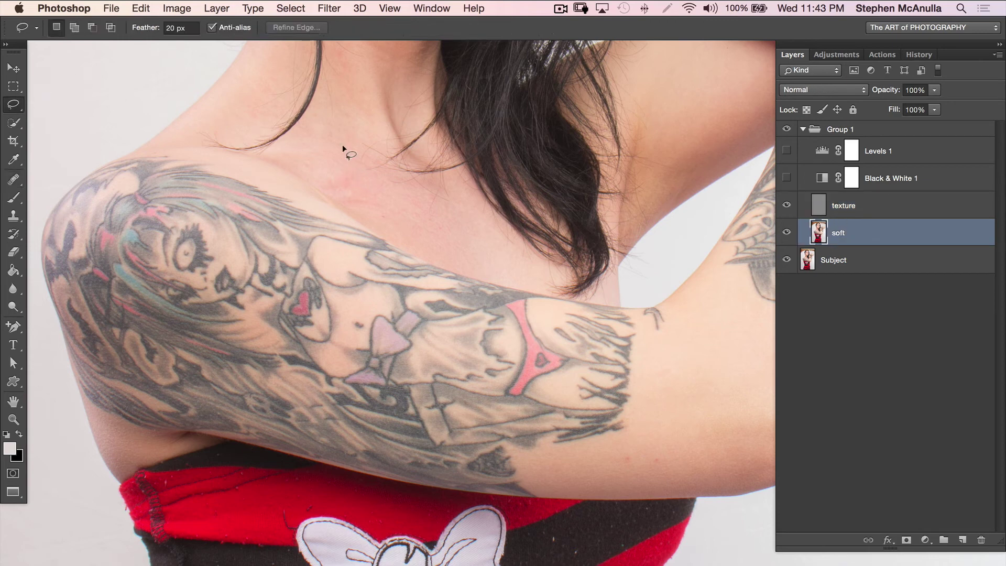
pyautogui.moveTo(345, 141)
pyautogui.mouseDown()
pyautogui.moveTo(300, 158)
pyautogui.moveTo(348, 210)
pyautogui.mouseUp()
pyautogui.moveTo(418, 194)
pyautogui.mouseDown()
pyautogui.moveTo(401, 179)
pyautogui.moveTo(357, 160)
pyautogui.moveTo(345, 126)
pyautogui.mouseUp()
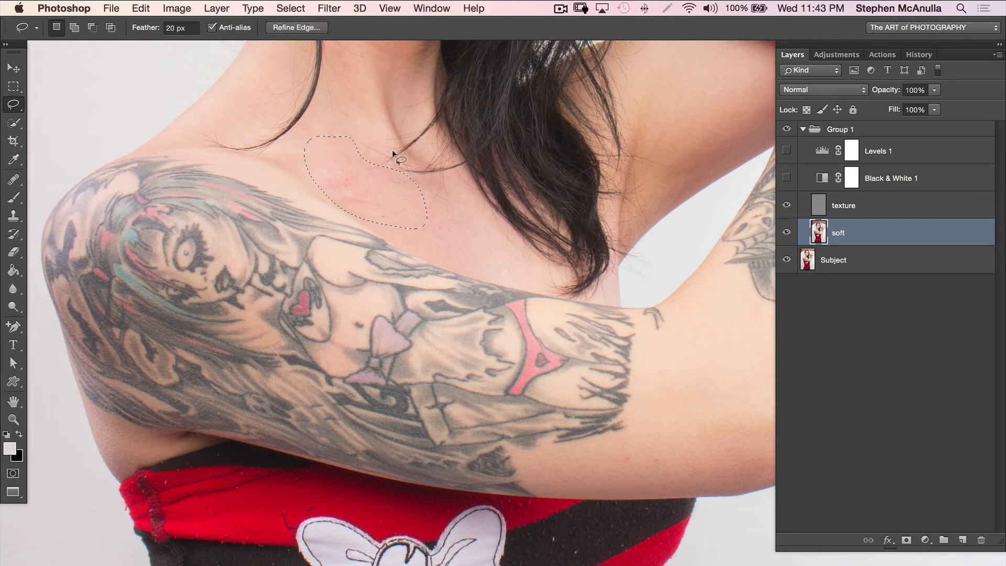
pyautogui.press('super+alt+f')
pyautogui.moveTo(779, 500)
pyautogui.mouseDown()
pyautogui.moveTo(718, 498)
pyautogui.moveTo(807, 498)
pyautogui.moveTo(781, 499)
pyautogui.mouseUp()
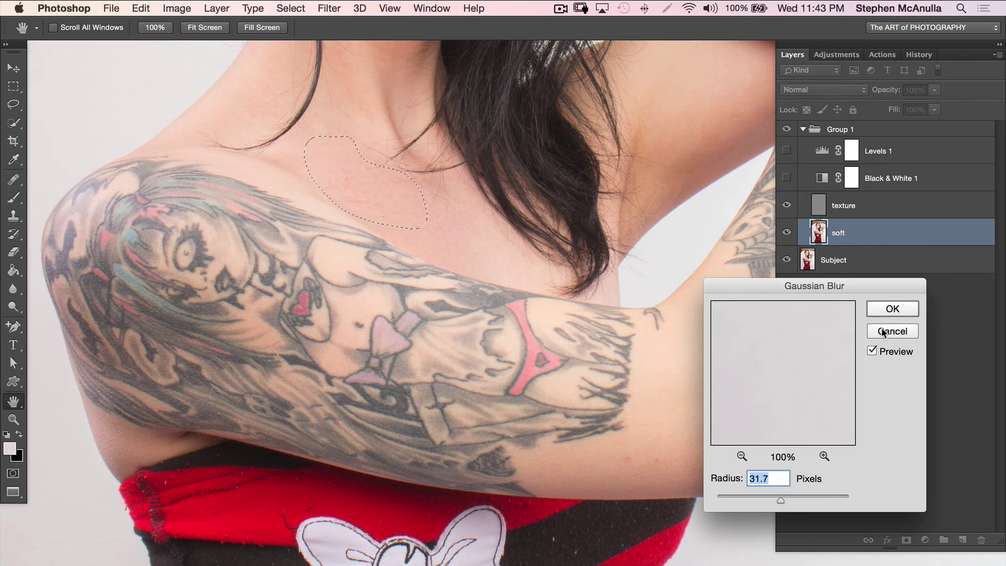
pyautogui.click(892, 331)
pyautogui.click(330, 8)
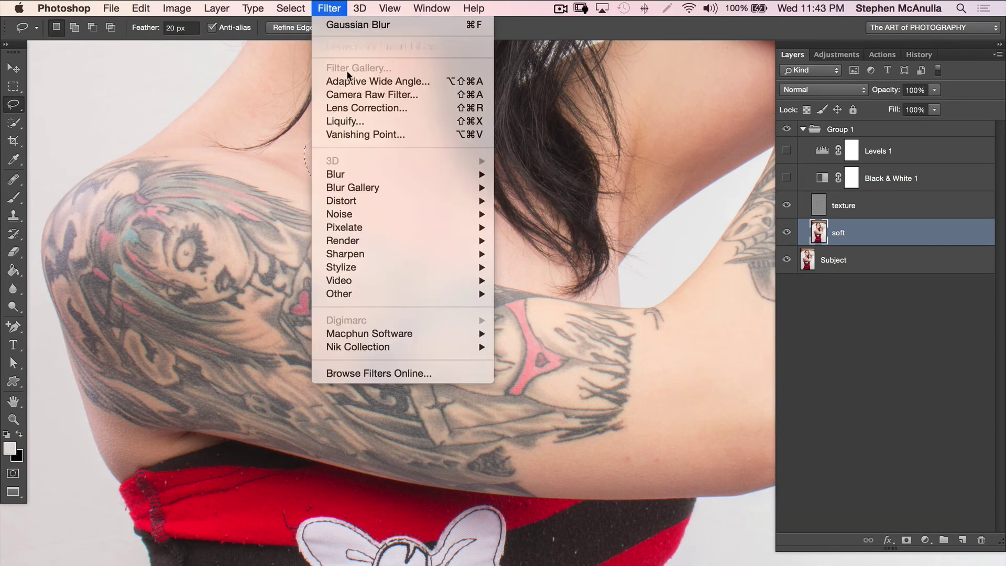
pyautogui.moveTo(384, 243)
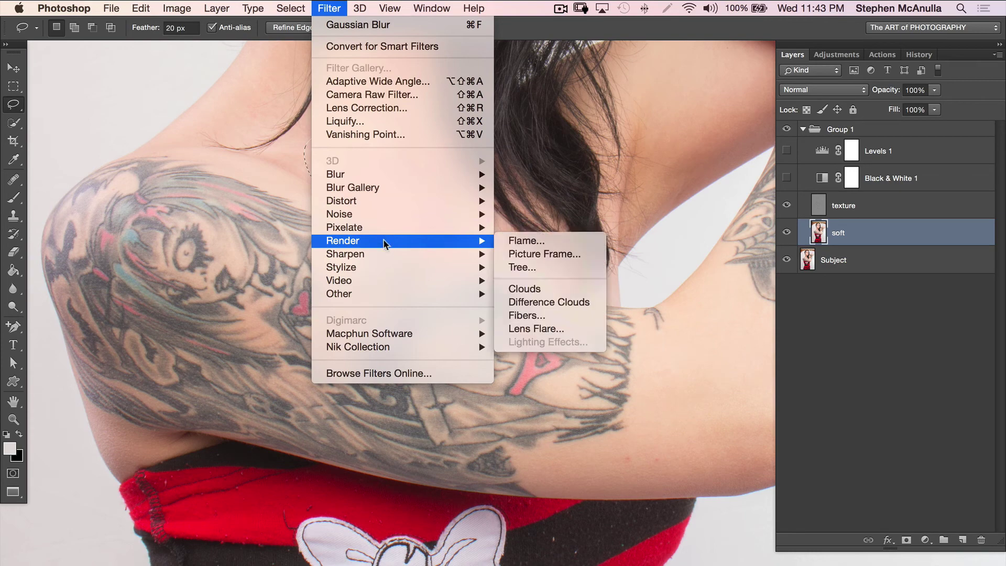
pyautogui.moveTo(393, 213)
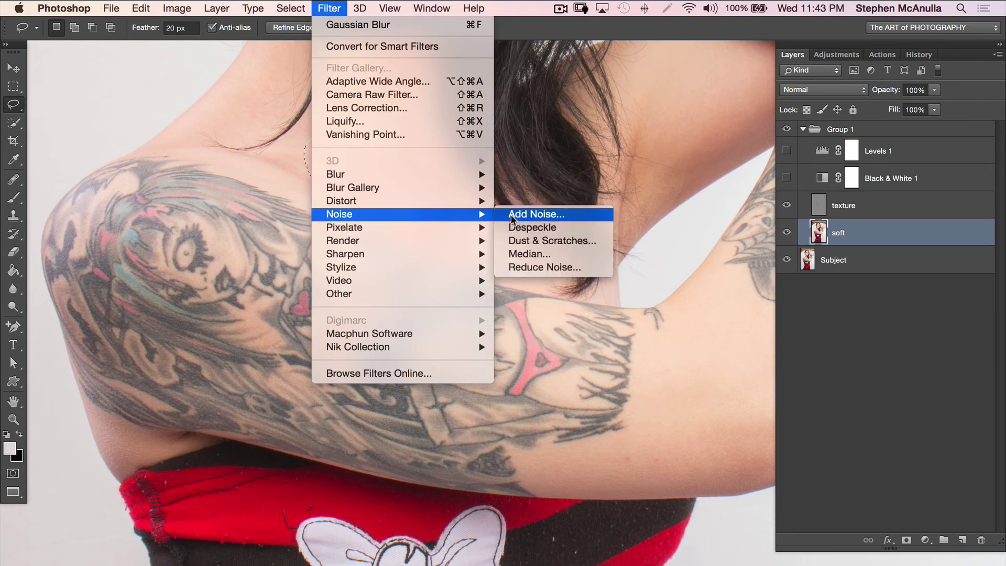
pyautogui.click(526, 241)
pyautogui.moveTo(567, 369); pyautogui.dragTo(596, 372)
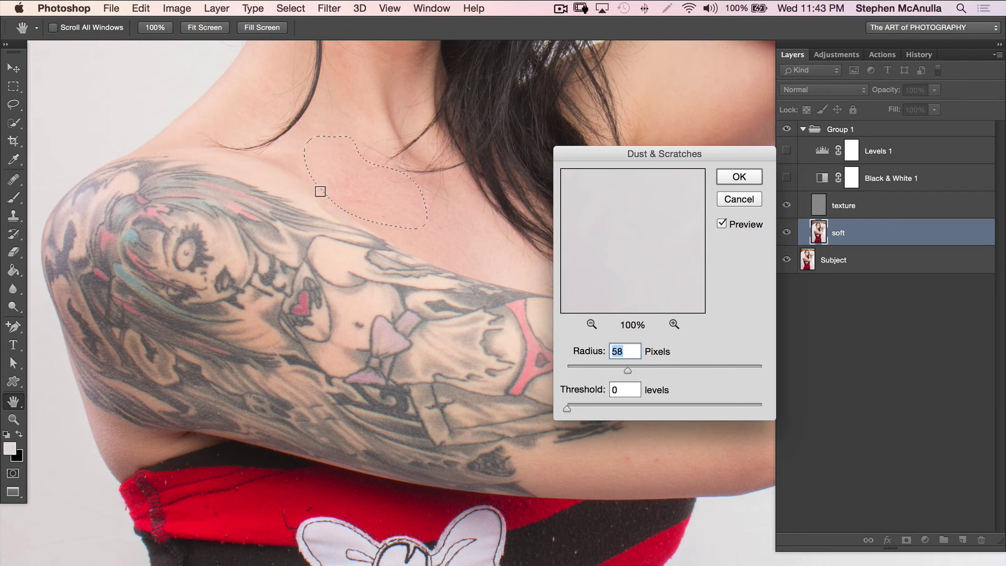
pyautogui.click(747, 198)
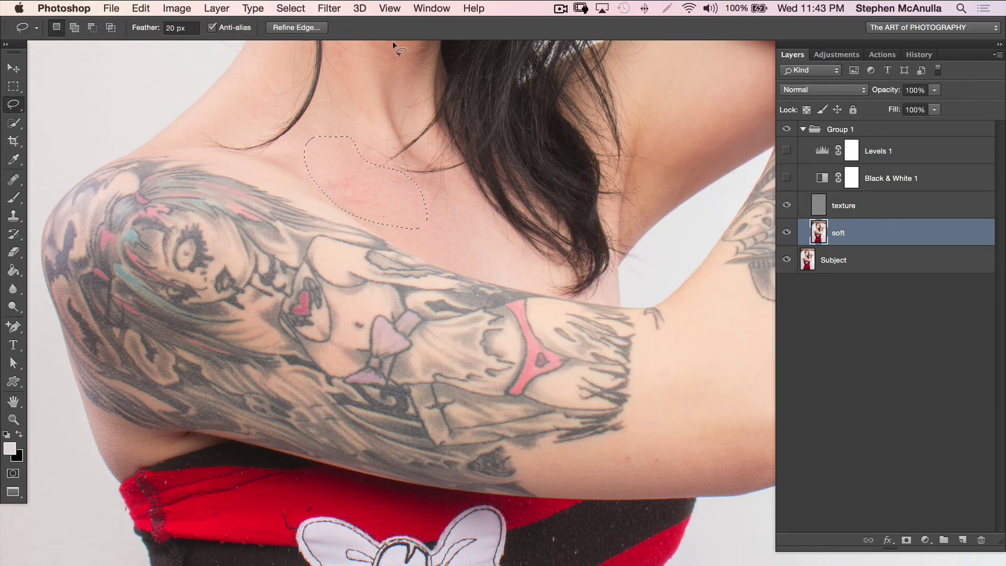
# Soften the selected chest patch on the soft layer with Gaussian Blur, check it against the unblurred preview, and deselect.
pyautogui.click(359, 8)
pyautogui.moveTo(330, 8)
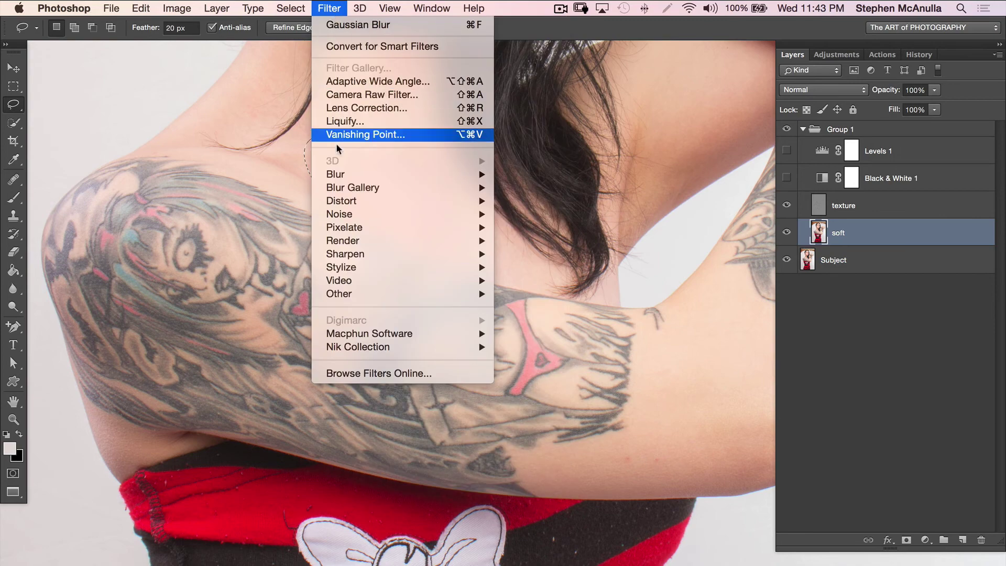
pyautogui.moveTo(415, 178)
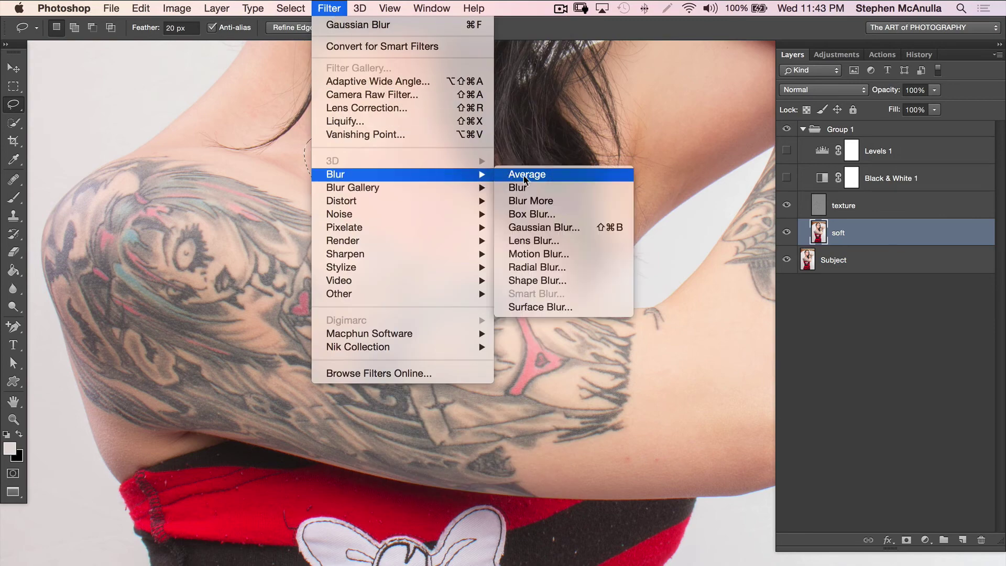
pyautogui.click(589, 225)
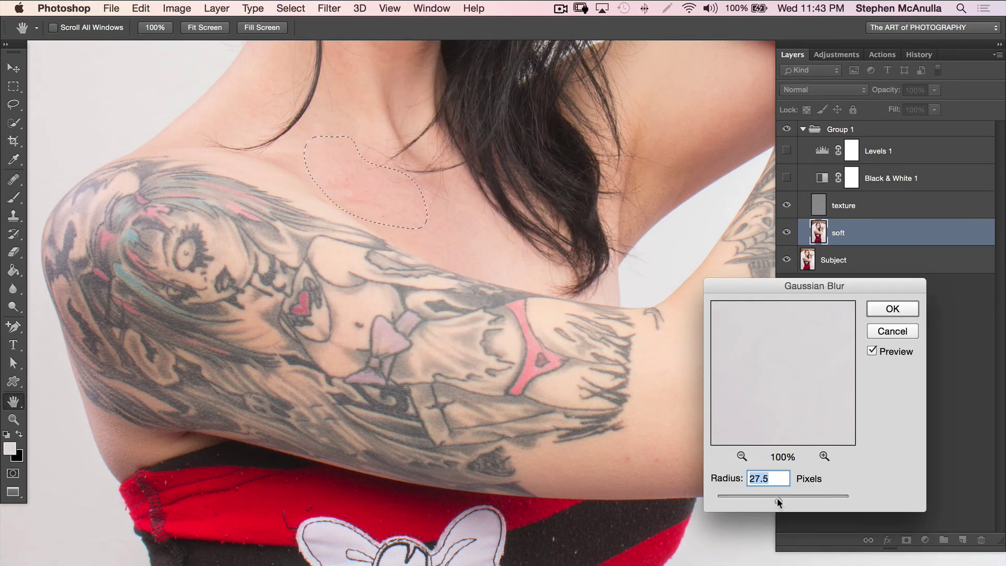
pyautogui.moveTo(793, 499)
pyautogui.mouseDown()
pyautogui.moveTo(807, 502)
pyautogui.moveTo(790, 506)
pyautogui.moveTo(806, 499)
pyautogui.moveTo(792, 495)
pyautogui.mouseUp()
pyautogui.click(873, 351)
pyautogui.click(871, 351)
pyautogui.click(892, 310)
pyautogui.press('super+d')
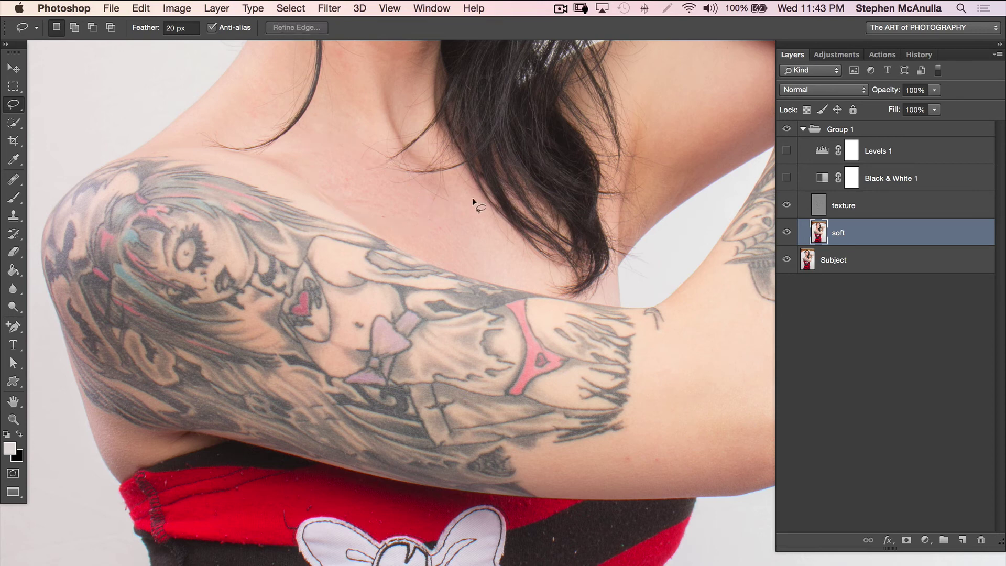
# Heal the lint specks on the striped top on the texture layer with the Healing Brush, sampling clean fabric nearby.
pyautogui.click(837, 203)
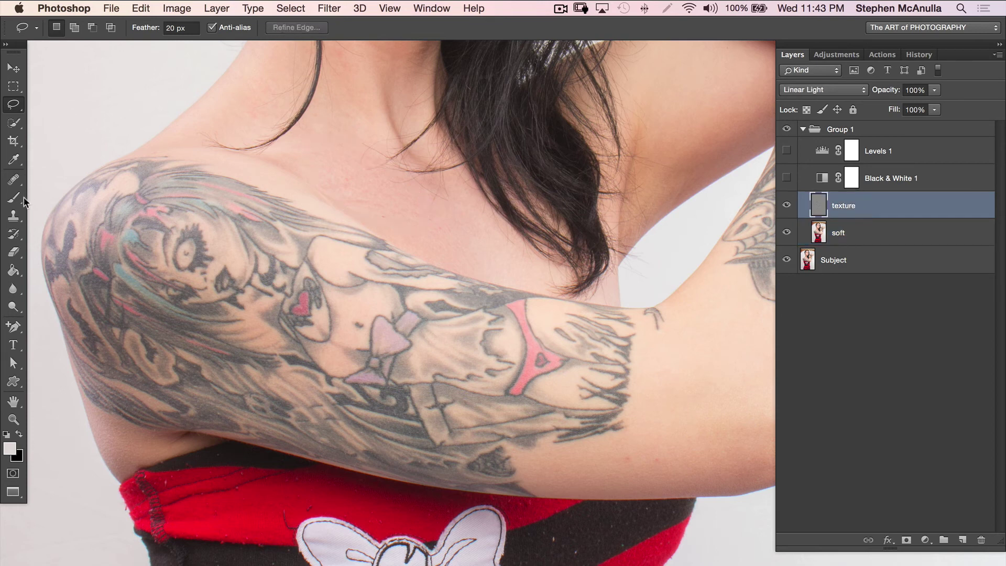
pyautogui.click(16, 178)
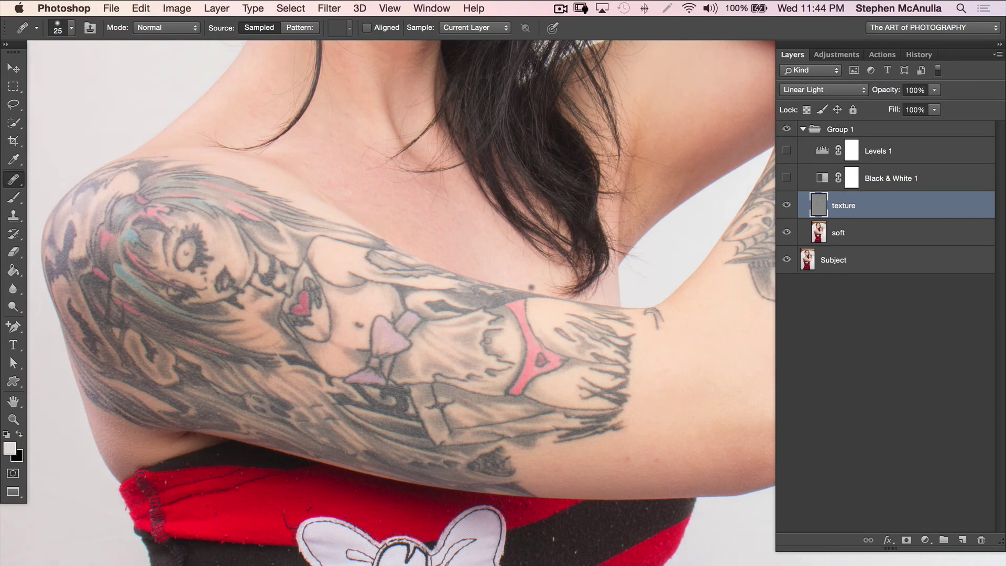
pyautogui.scroll(-10, 488, 341)
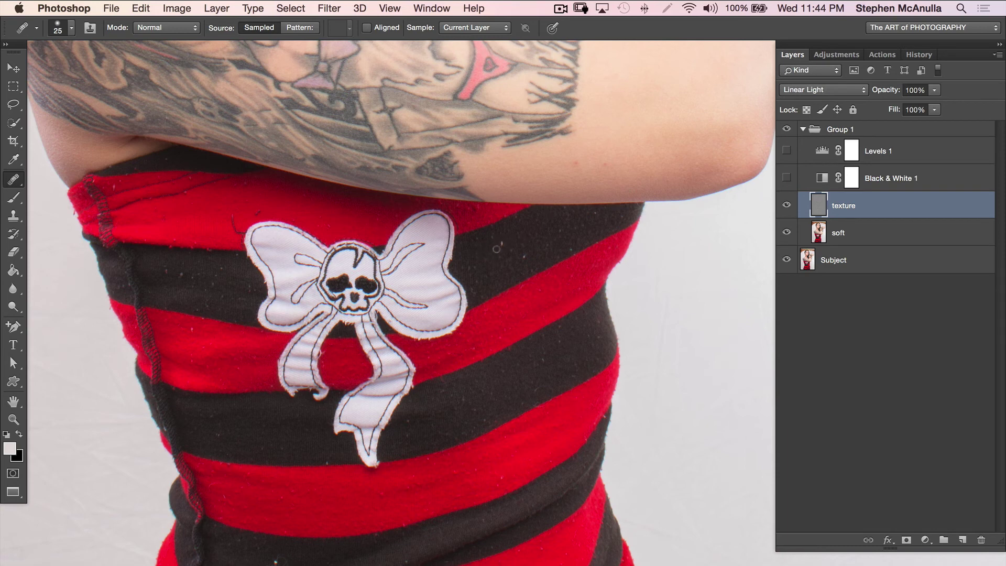
pyautogui.keyDown('alt'); pyautogui.click(510, 264); pyautogui.keyUp('alt')
pyautogui.moveTo(477, 240); pyautogui.dragTo(483, 285)
pyautogui.moveTo(204, 275); pyautogui.dragTo(189, 288)
pyautogui.keyDown('alt'); pyautogui.click(169, 276); pyautogui.keyUp('alt')
pyautogui.keyDown('alt'); pyautogui.click(336, 461); pyautogui.keyUp('alt')
# Collapse Group 1 and compare the dress and the whole portrait with and without the group.
pyautogui.click(786, 129)
pyautogui.click(786, 128)
pyautogui.press('super+0')
pyautogui.click(803, 129)
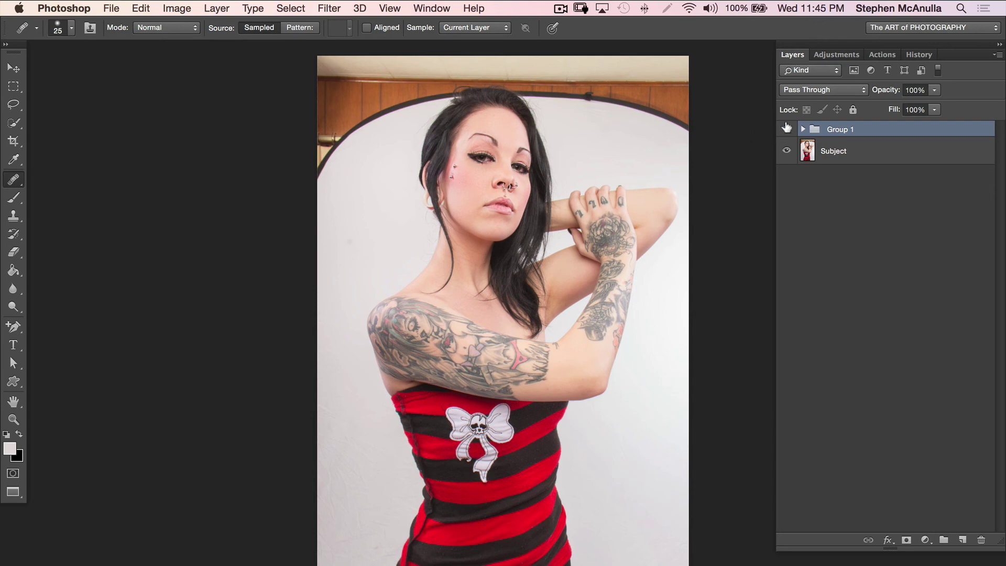
pyautogui.click(787, 128)
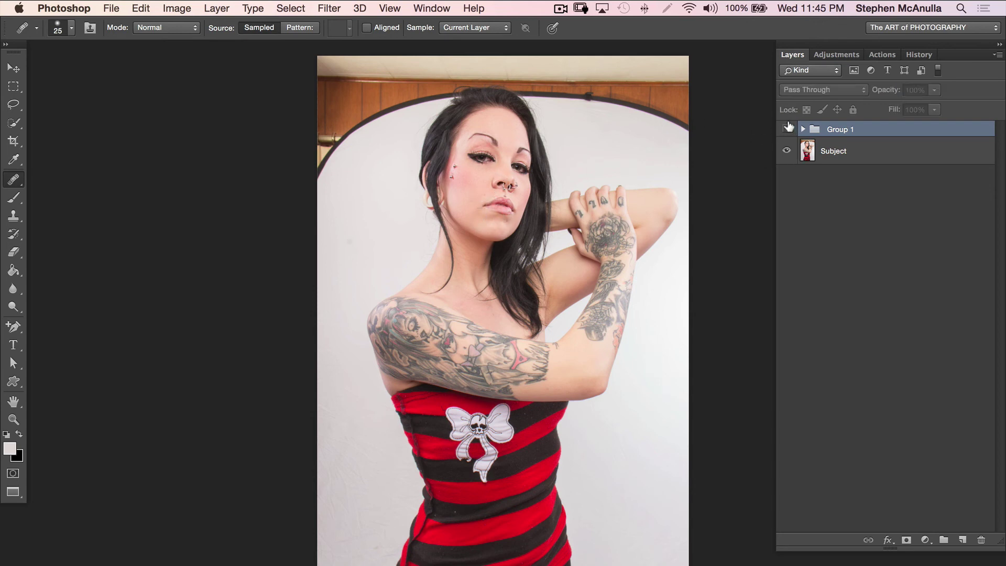
pyautogui.click(787, 127)
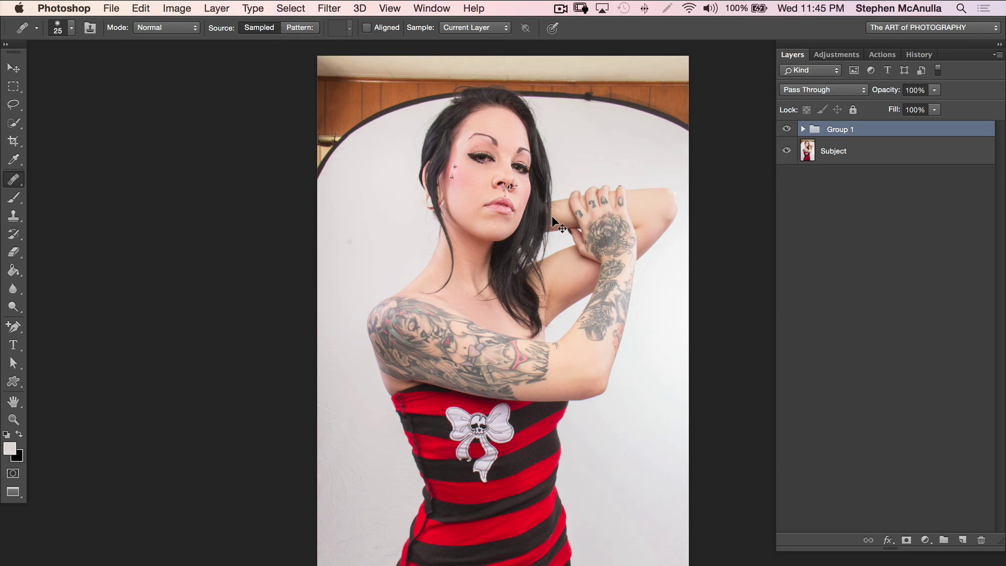
# Examine the face and upper body up close with Group 1 hidden and shown.
pyautogui.press('super+plus')
pyautogui.press('super+plus')
pyautogui.press('super+plus')
pyautogui.moveTo(549, 158); pyautogui.dragTo(547, 205)
pyautogui.press('super+minus')
pyautogui.click(789, 128)
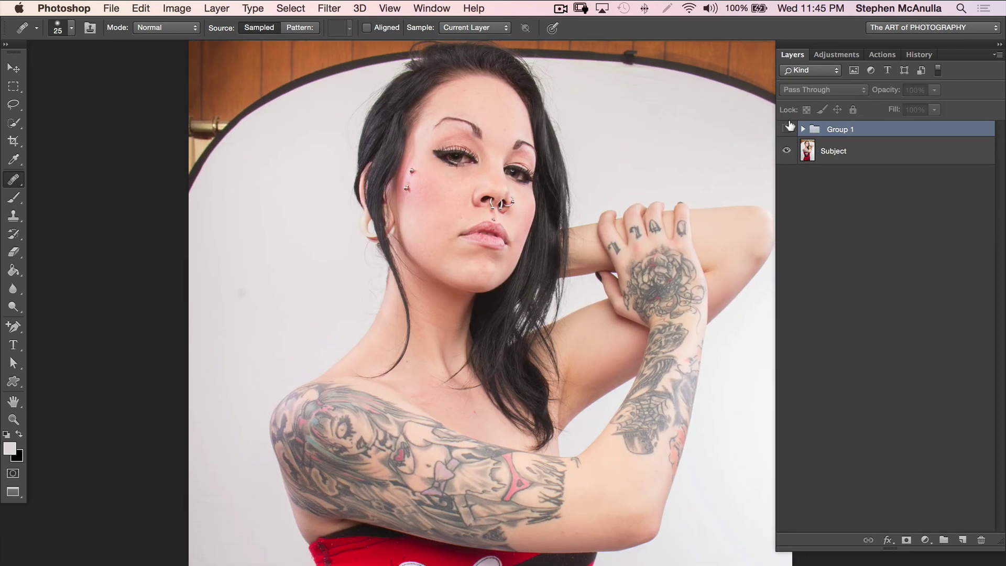
pyautogui.click(789, 128)
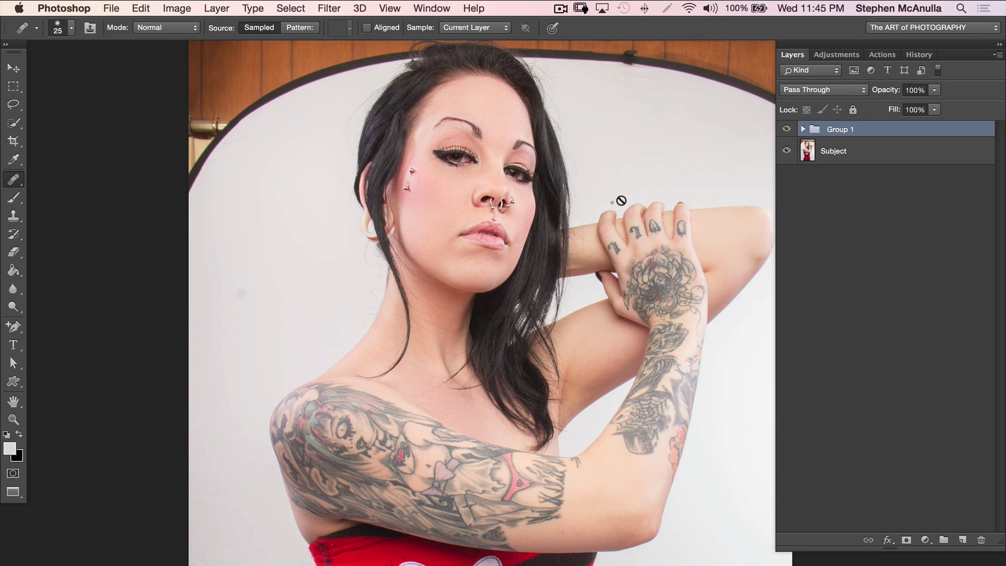
pyautogui.moveTo(476, 251); pyautogui.dragTo(533, 277)
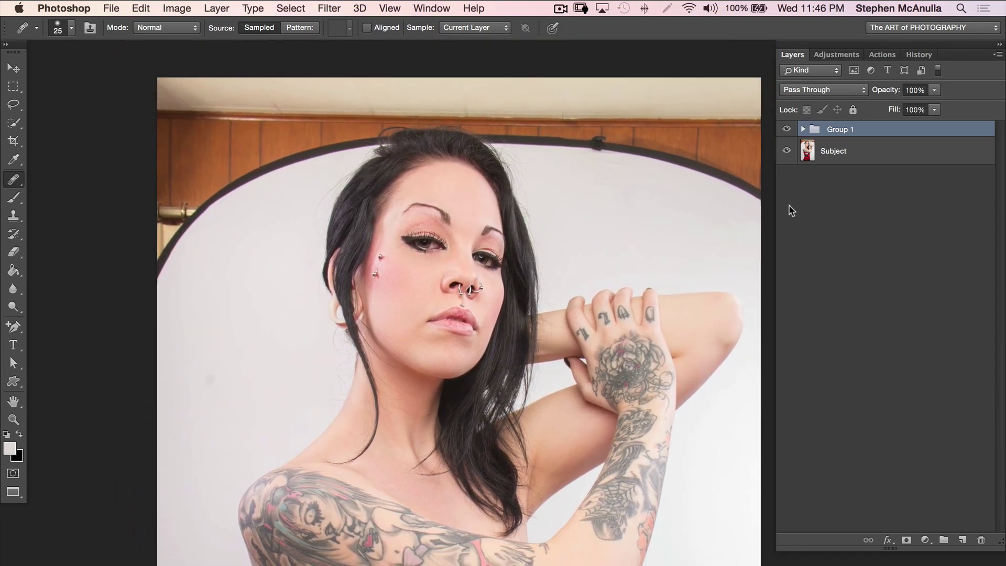